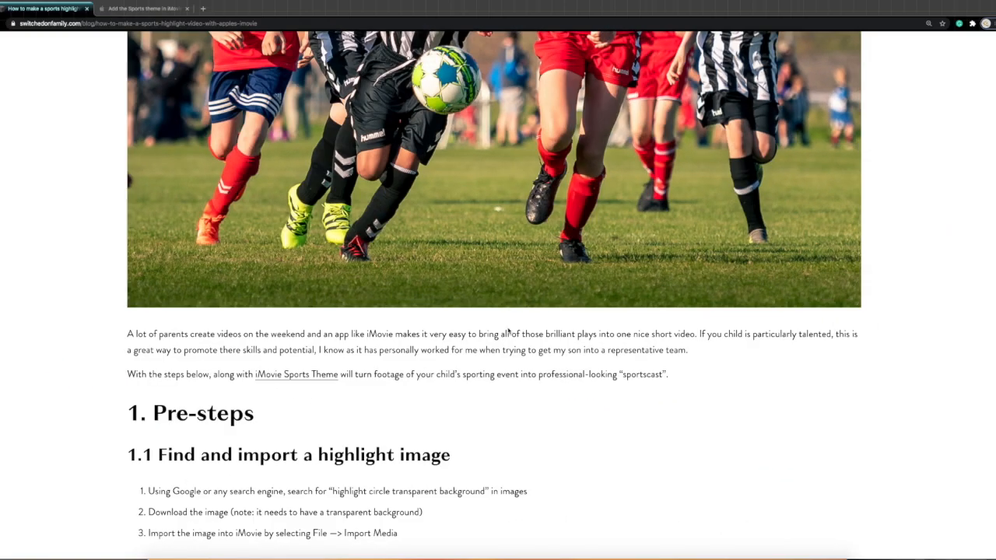
Step: Copy the phrase "highlight circle transparent background" from section 1.1 of the article
scroll(508, 331, "down", 5)
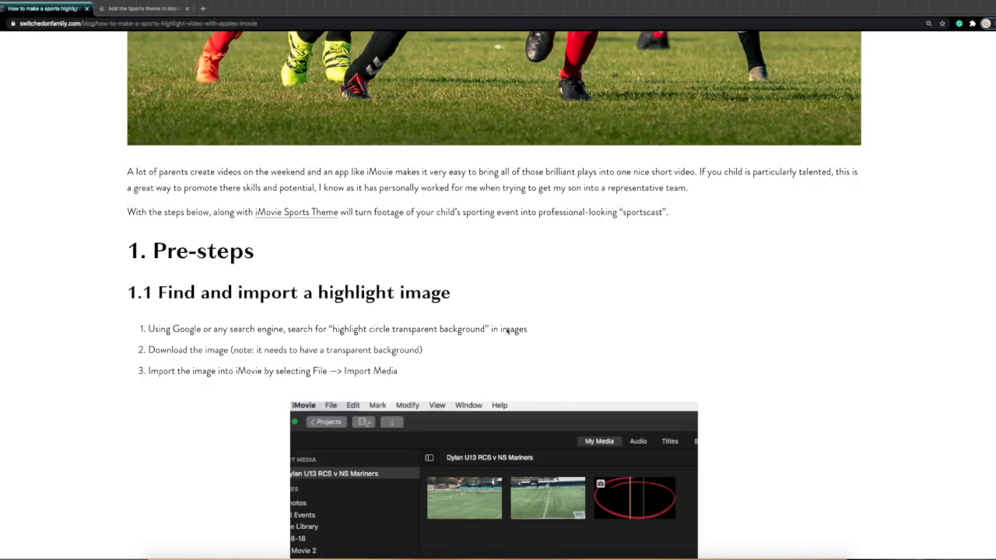
scroll(771, 517, "down", 4)
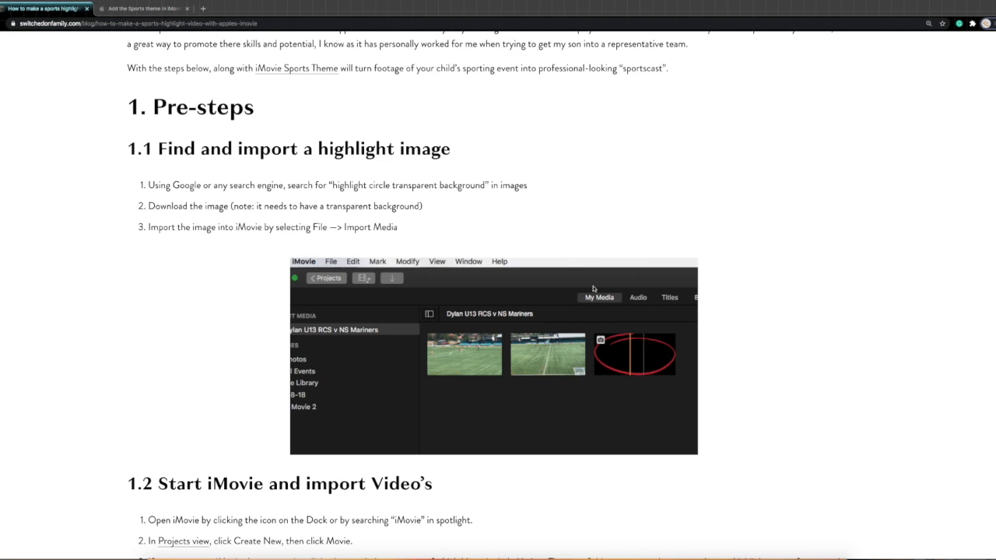
left_click_drag(333, 185, 485, 180)
key("ctrl+c")
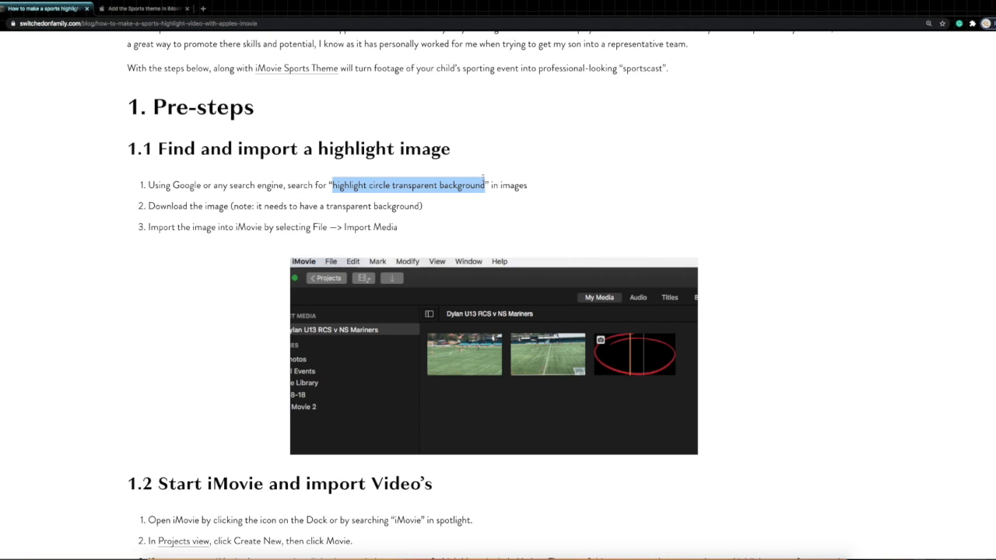
Step: Search Google Images for "highlight circle transparent background" in a new browser tab, closing the Sports theme page
left_click(187, 8)
left_click(102, 9)
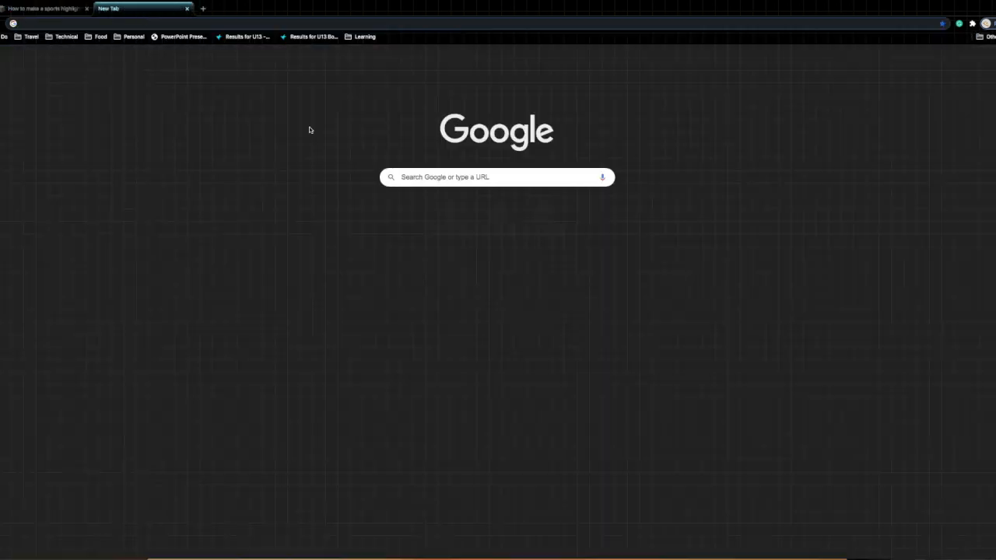
left_click(422, 176)
key("ctrl+v")
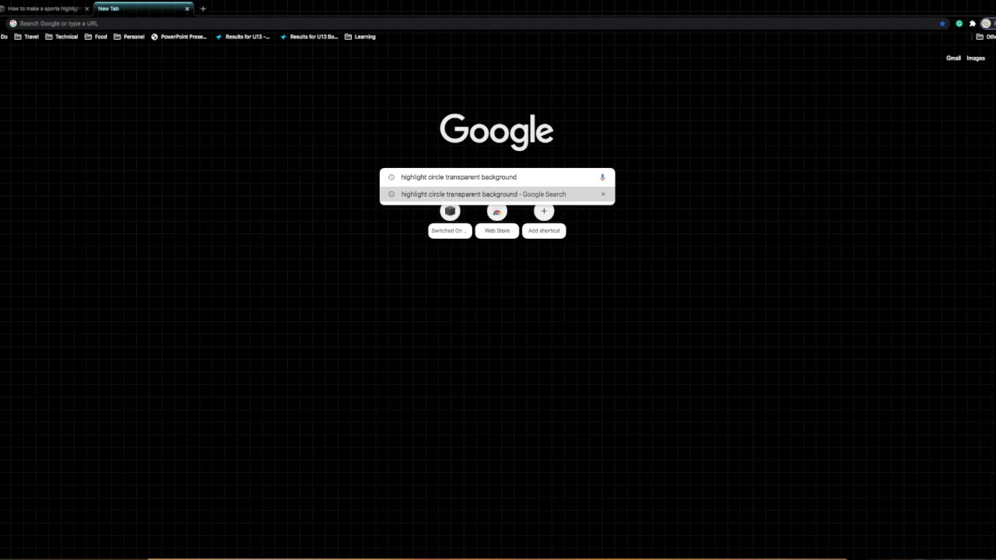
key("Return")
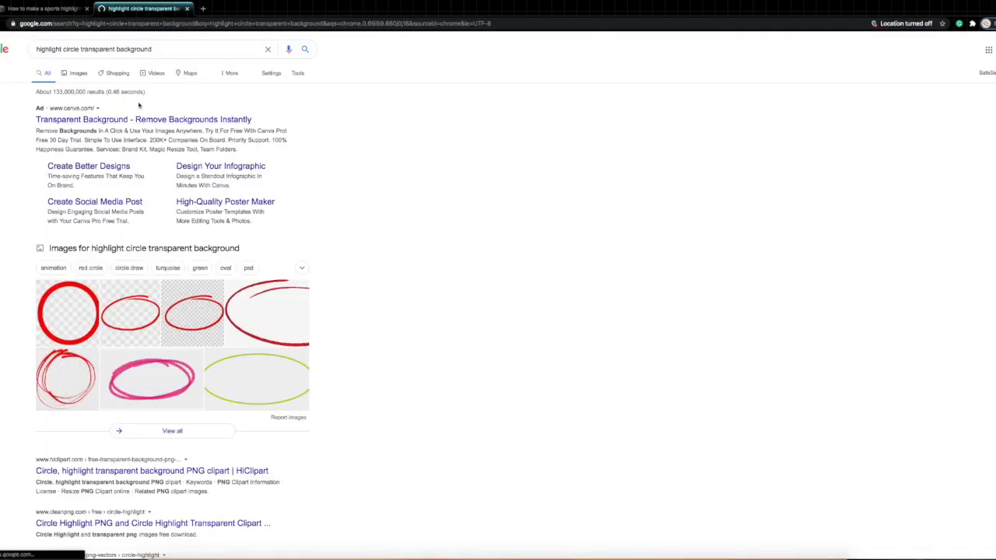
left_click(77, 75)
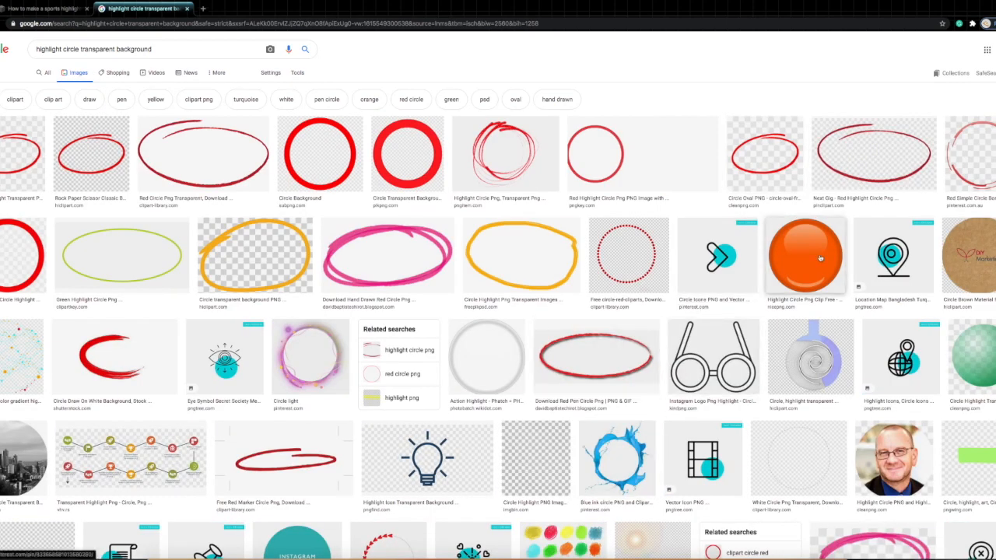
Step: View the source page of the "Next Gig - Red Highlight Circle Png" result on PinClipart, closing it and the image search when finished
left_click(862, 168)
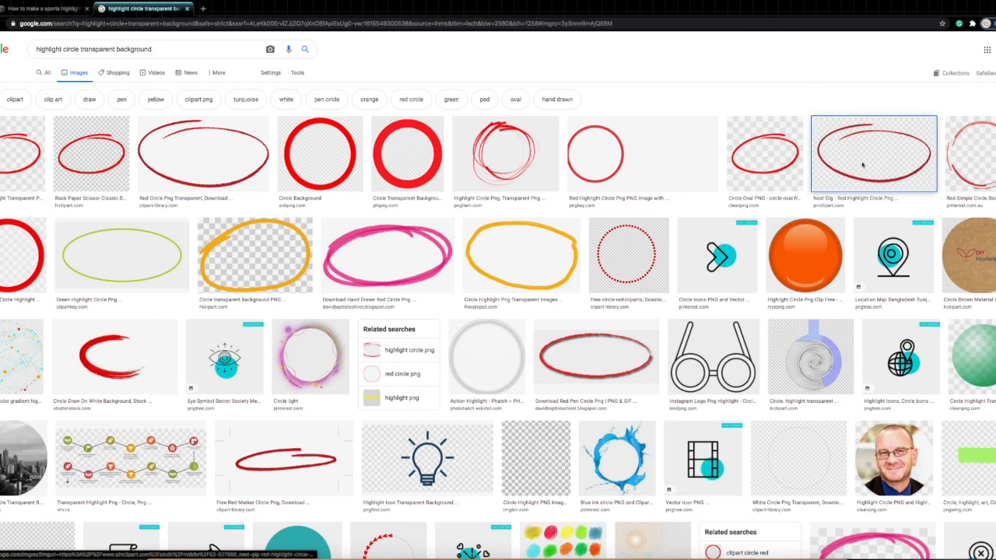
left_click(844, 170)
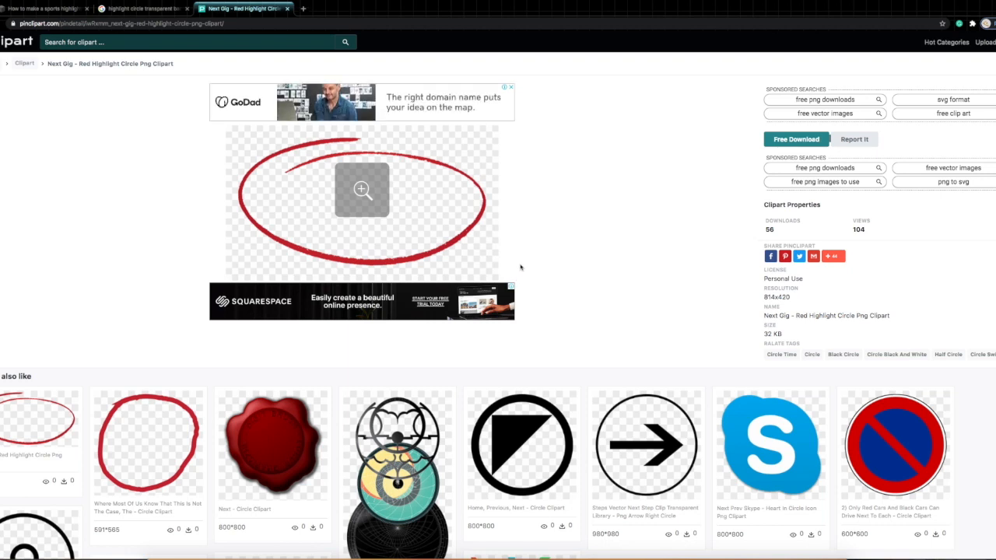
left_click(288, 9)
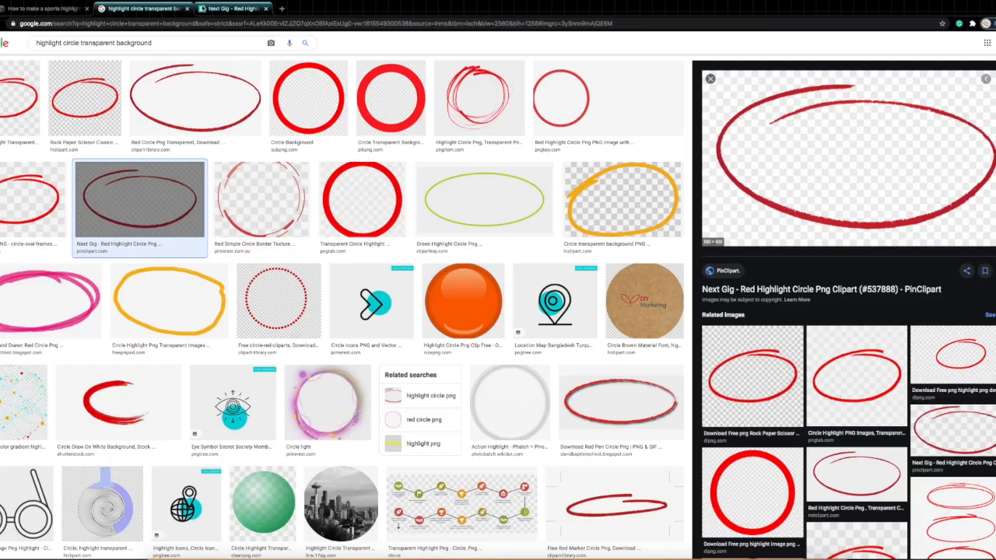
left_click(187, 8)
Step: Switch to iMovie and import the red circle PNG from the Downloads folder into the project media
key("super+Tab")
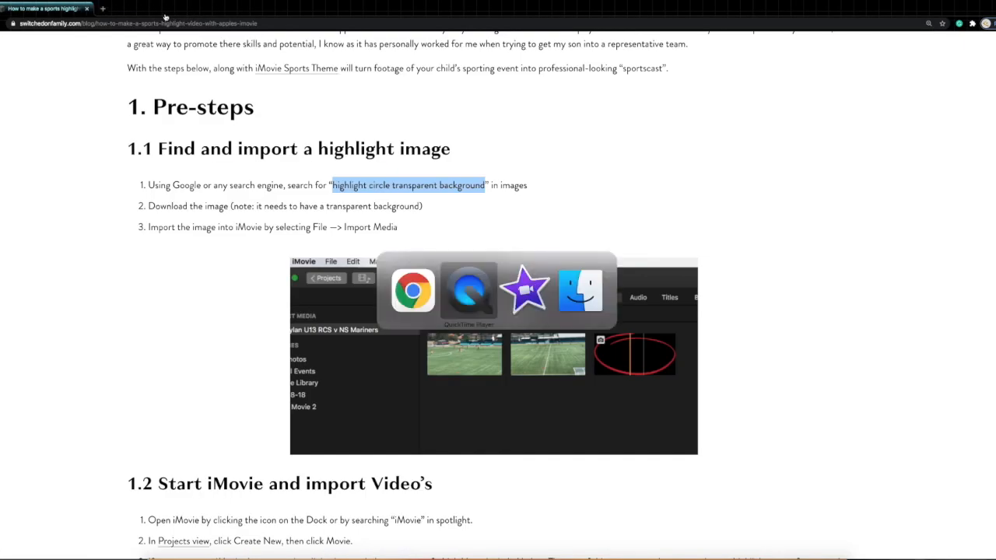
key("super+Tab")
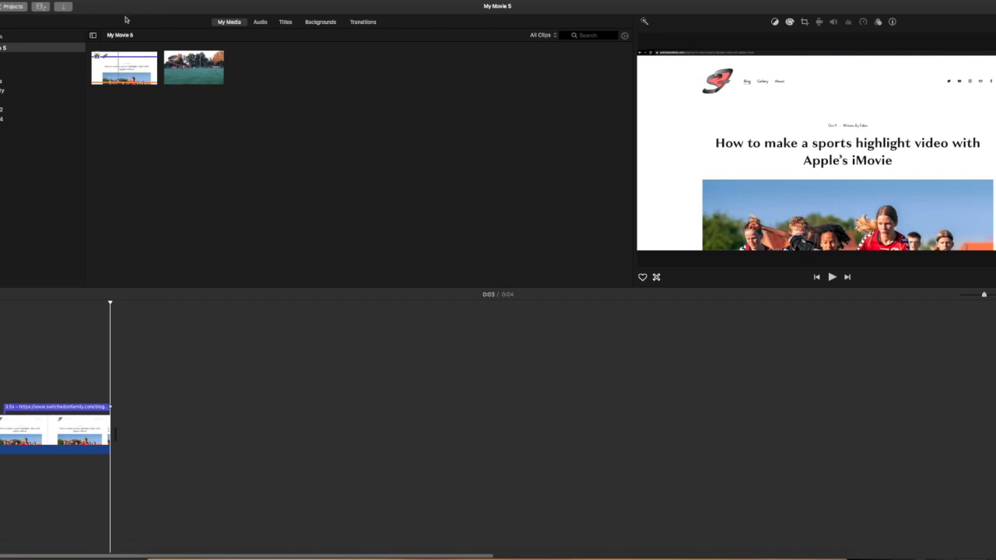
left_click(63, 9)
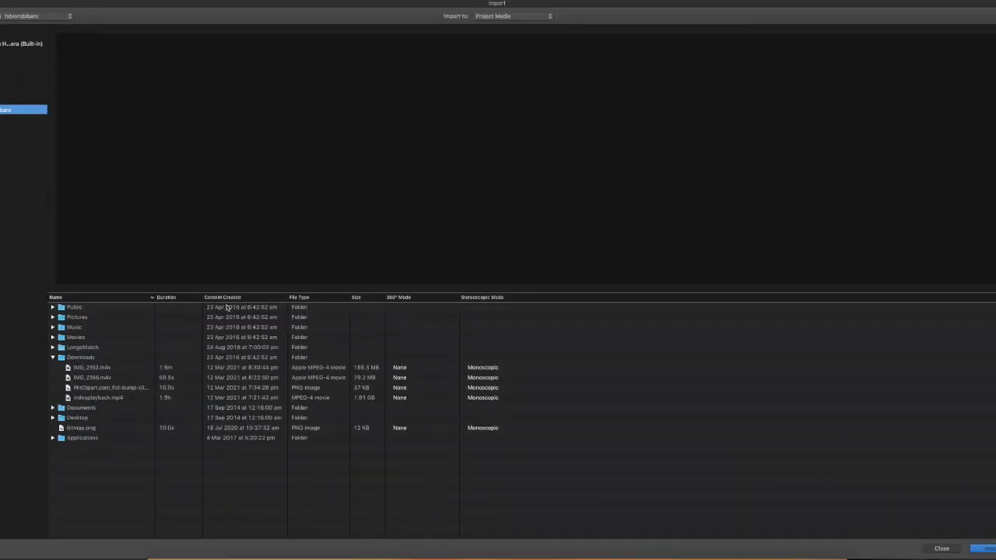
left_click(100, 388)
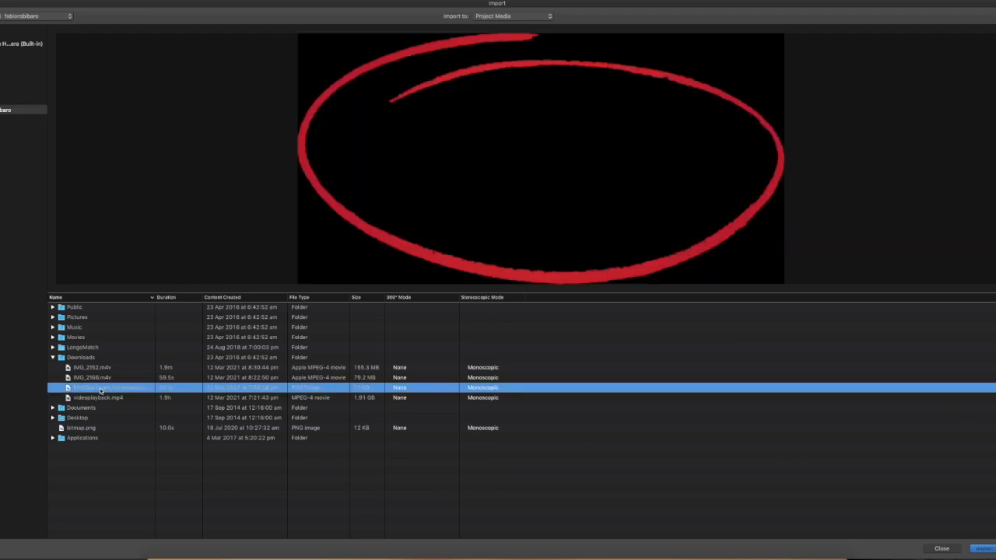
double_click(95, 392)
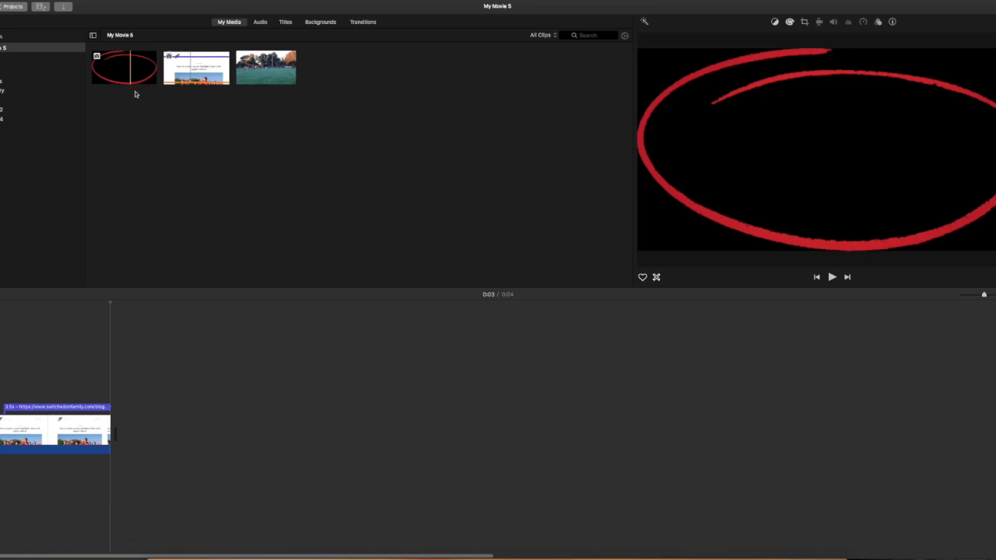
Step: Review sections 1.2 and 1.3 of the article in Chrome, previewing the soccer footage in iMovie between them
key("super+Tab")
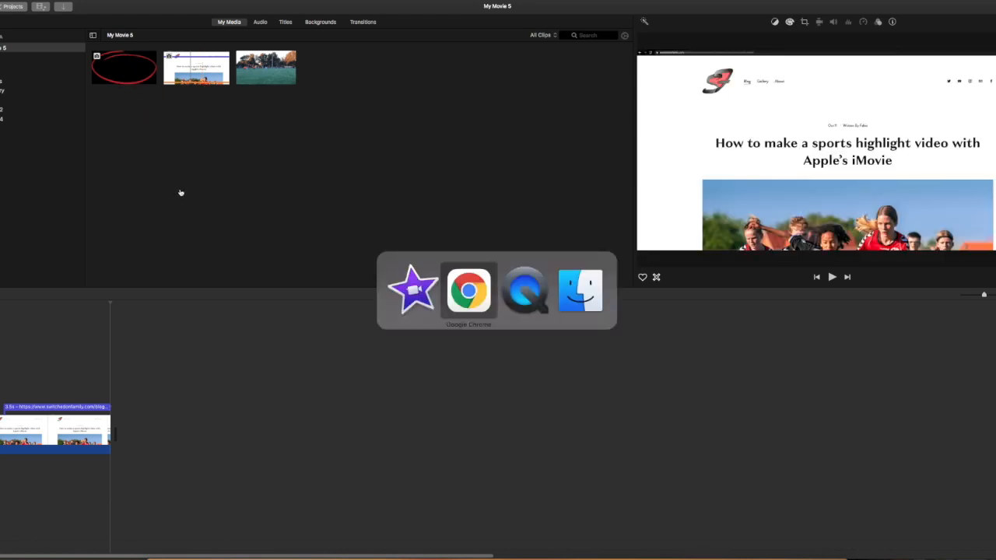
scroll(179, 265, "down", 3)
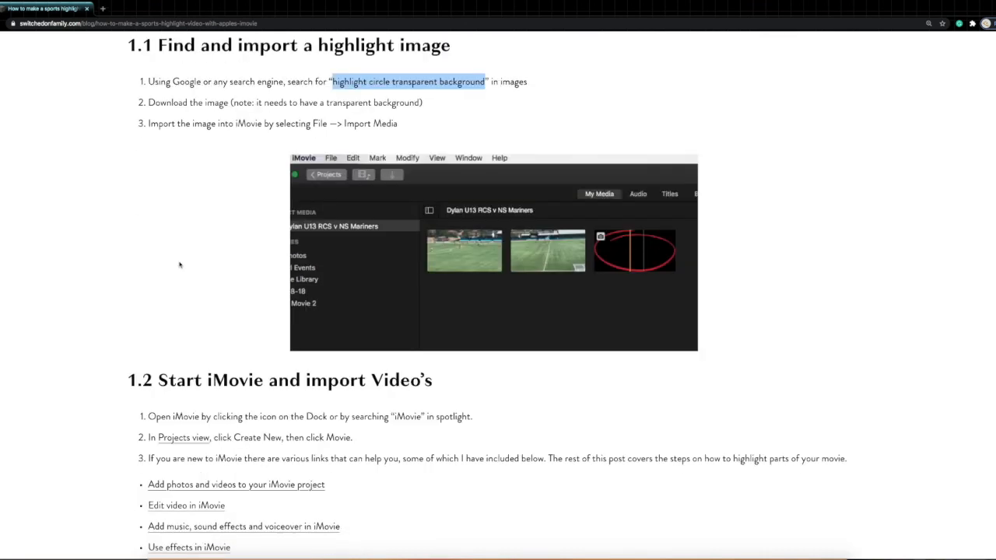
scroll(179, 265, "down", 4)
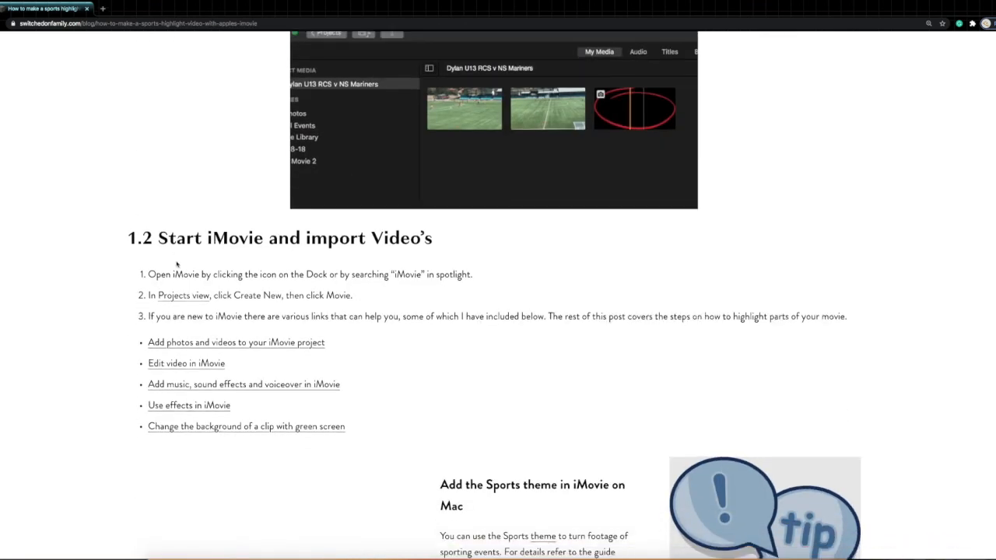
scroll(177, 264, "down", 2)
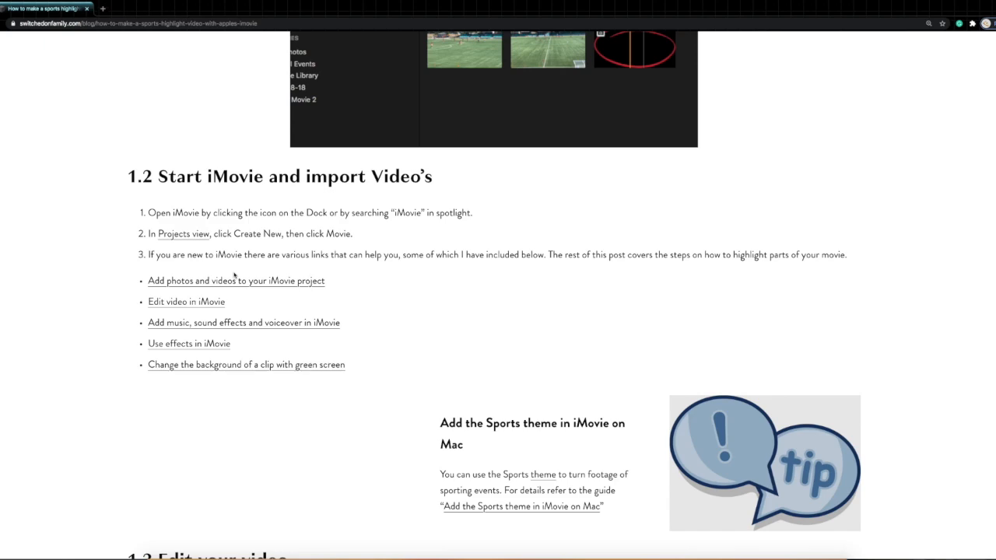
key("super+Tab")
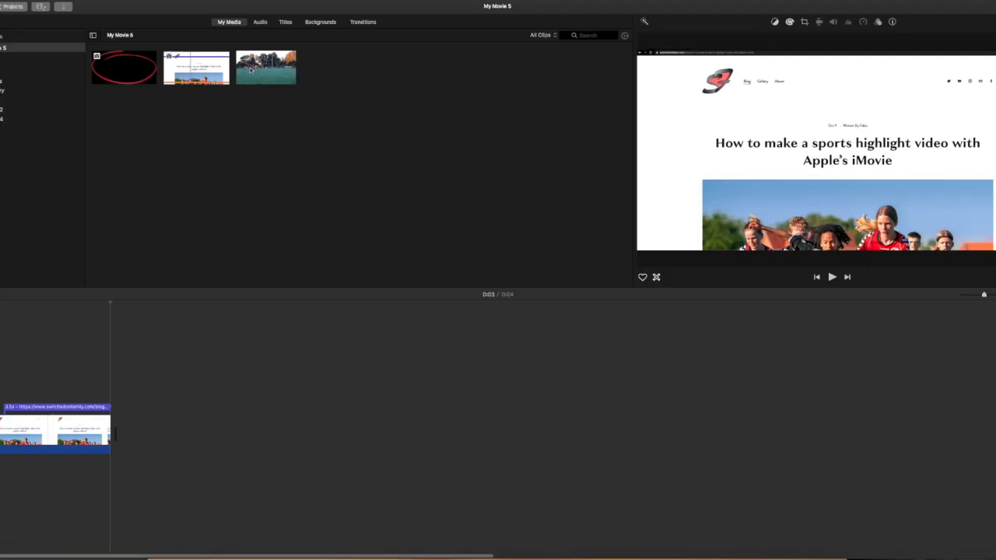
left_click(250, 69)
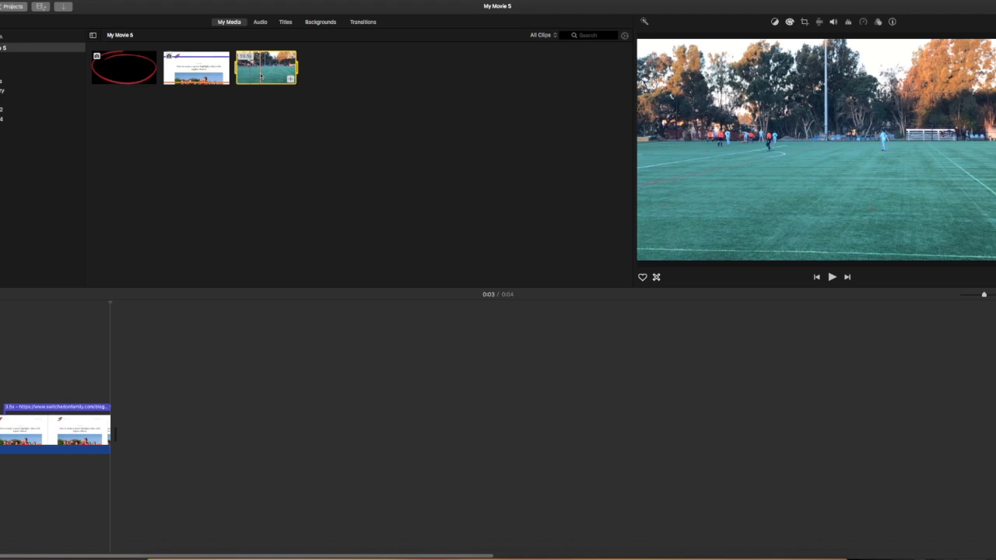
key("super+Tab")
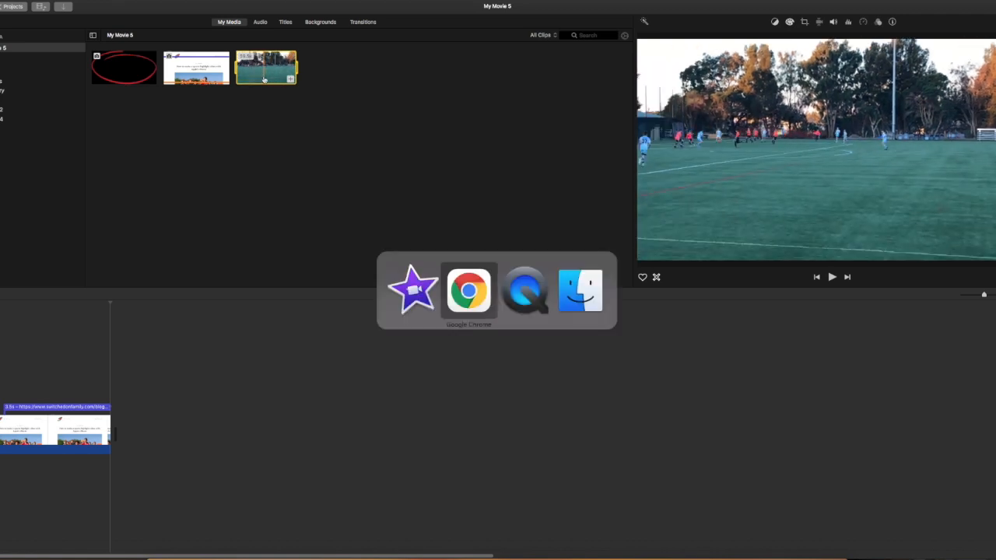
scroll(297, 204, "down", 3)
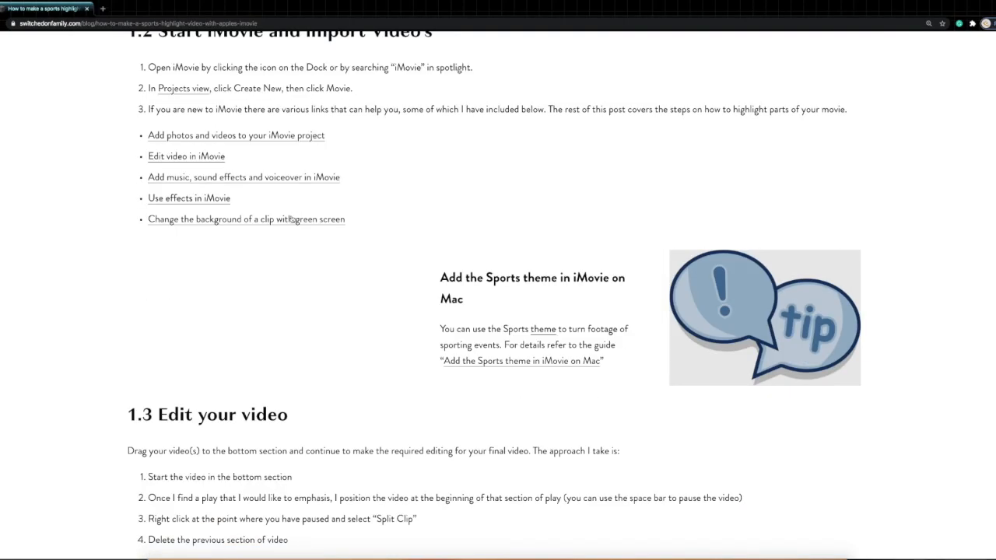
scroll(289, 219, "down", 5)
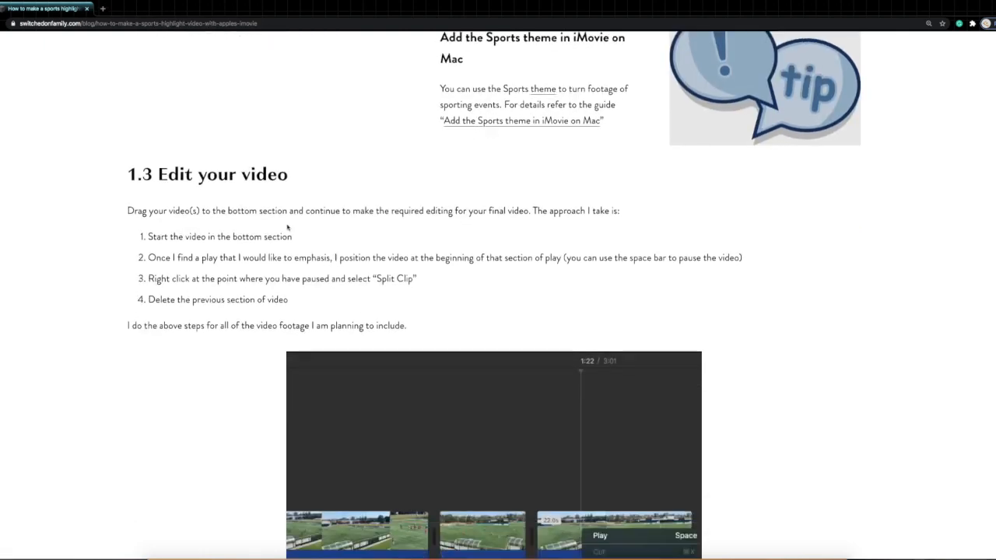
Step: Switch to iMovie and add the soccer clip to the timeline directly after the opening article clip
key("super+Tab")
key("super+Tab")
key("super+Tab")
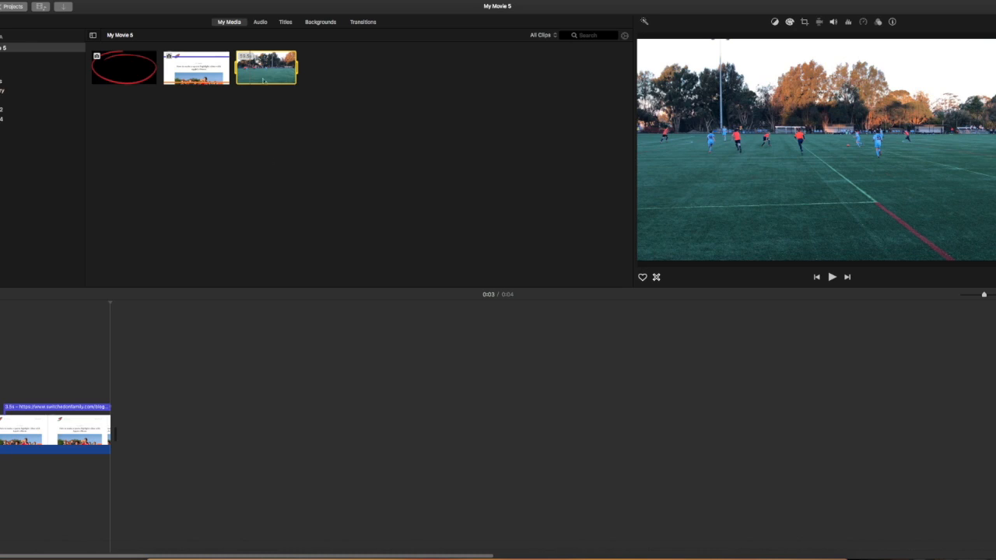
left_click_drag(265, 72, 121, 437)
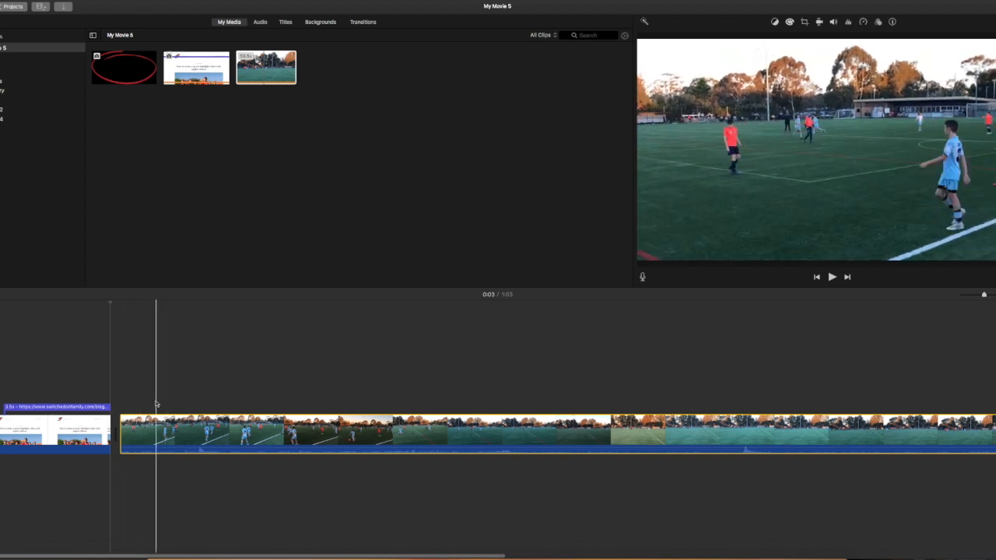
Step: Play through the soccer clip in the timeline, pausing along the way, to look for a play worth highlighting
left_click(189, 397)
key("space")
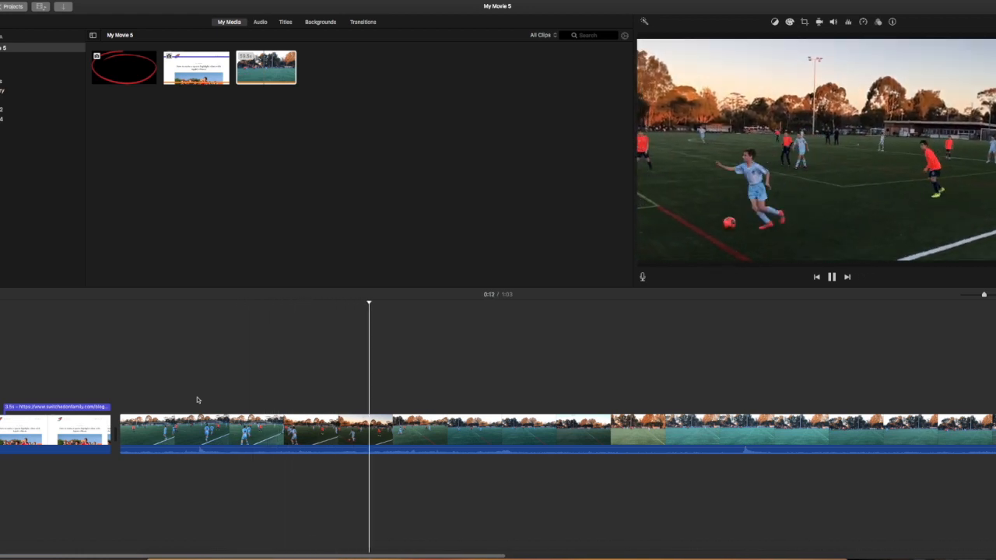
key("space")
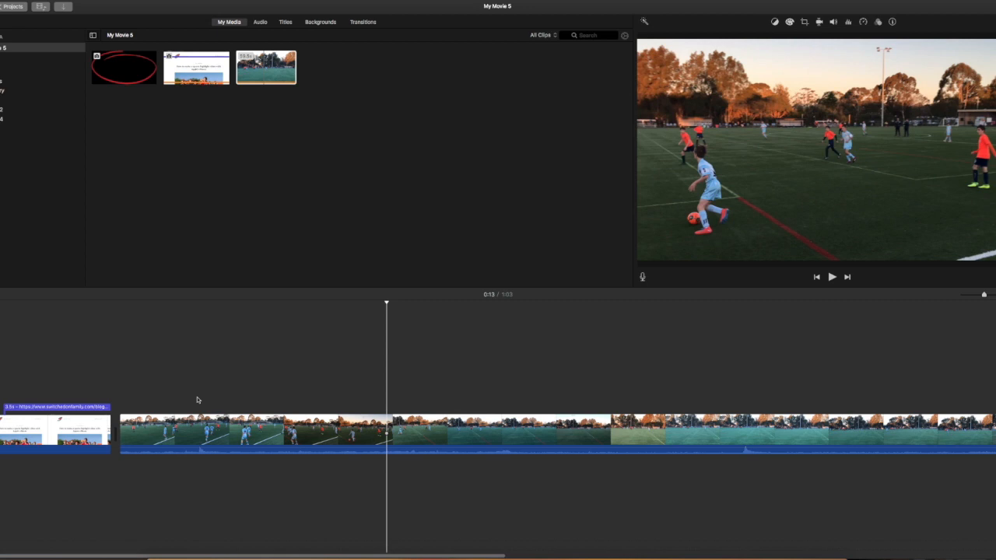
key("space")
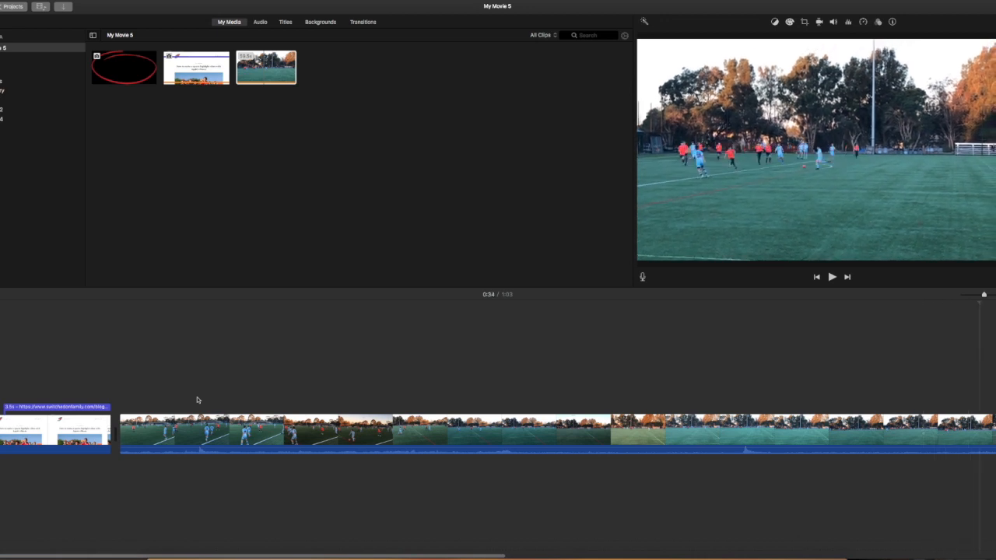
key("space")
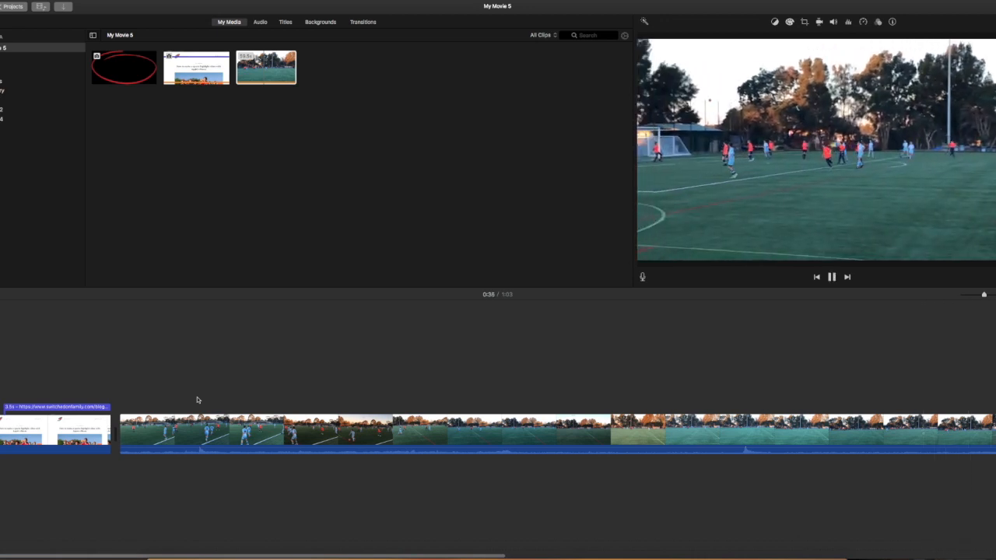
key("space")
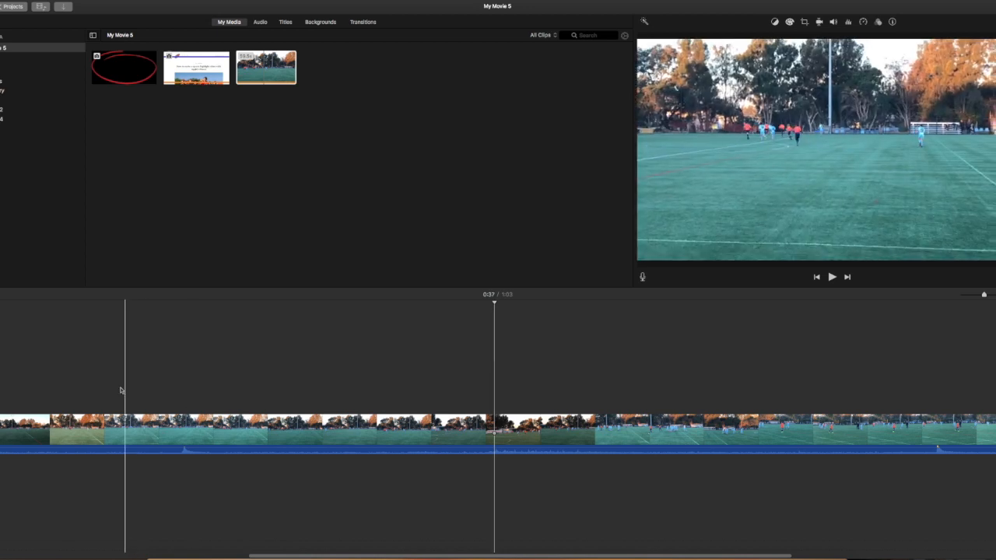
Step: Play the soccer clip from 0:21, pause at 0:26 and split the clip at that point
left_click(39, 379)
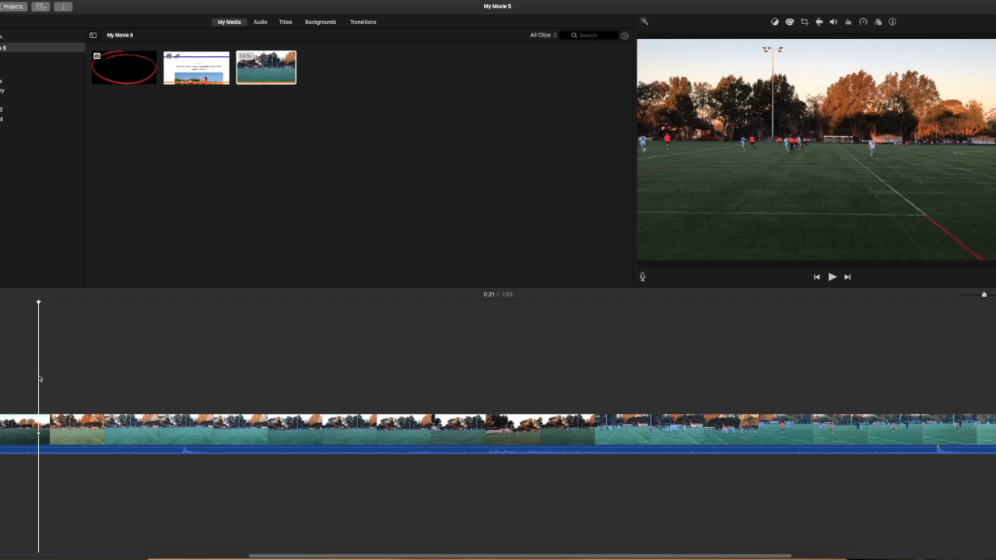
key("space")
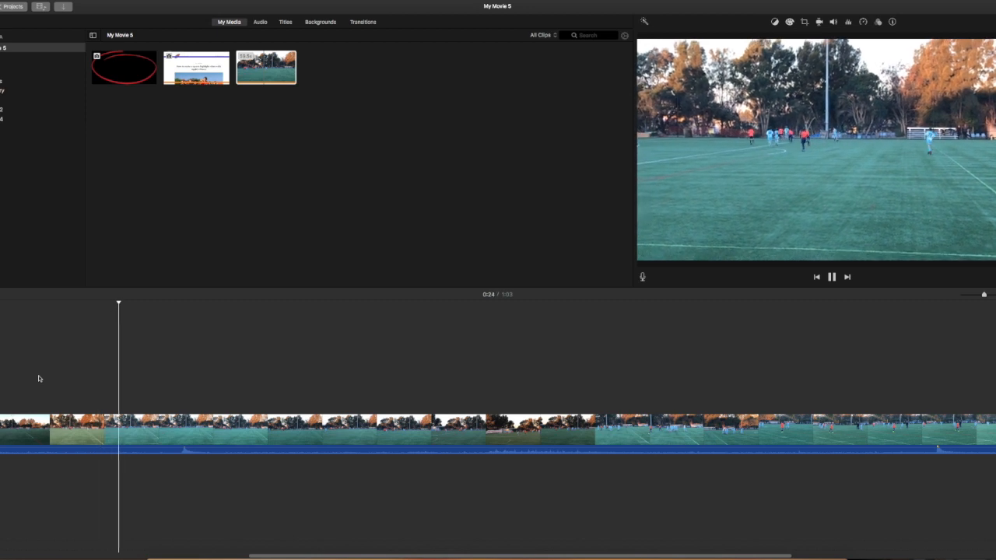
key("space")
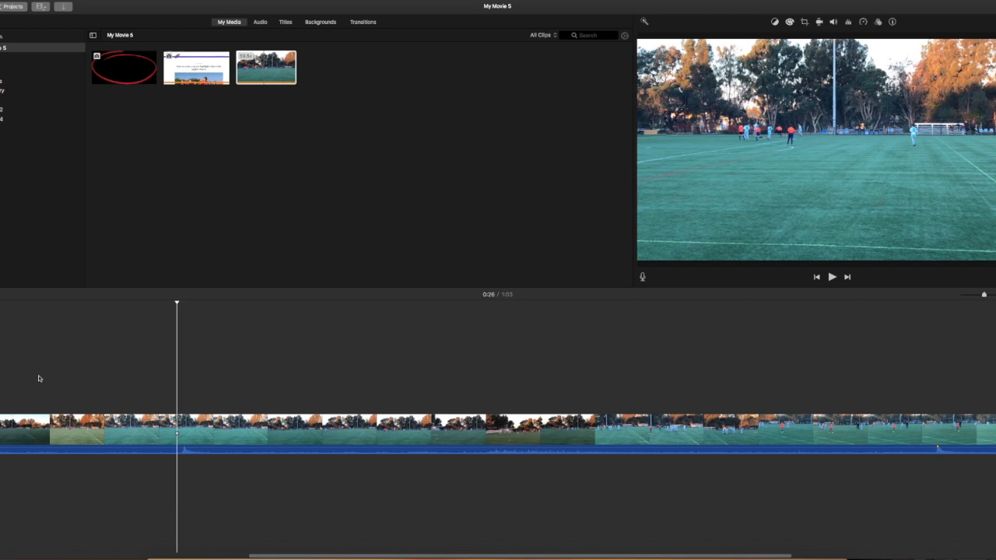
right_click(179, 431)
left_click(203, 475)
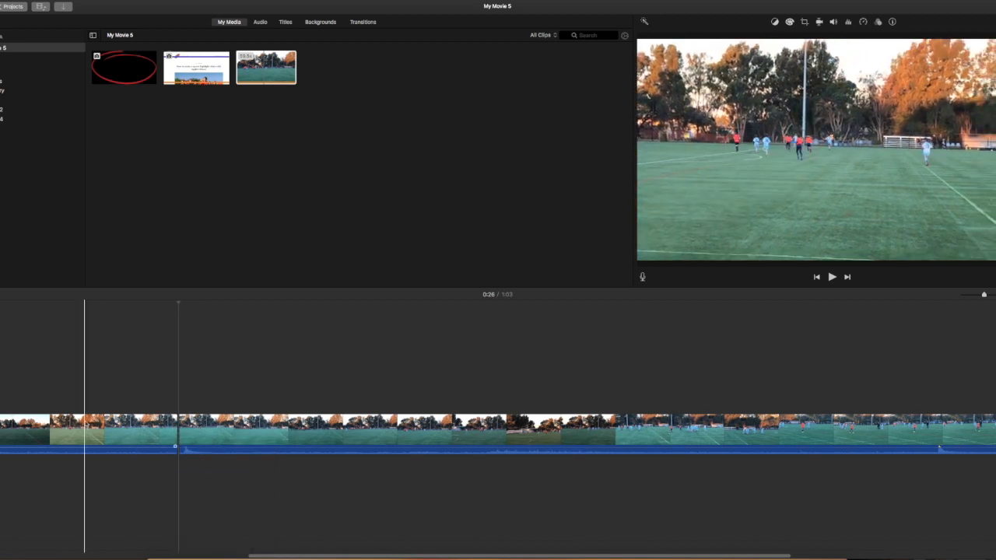
Step: Delete the section of soccer footage before the split point at 0:26 from the timeline
left_click(112, 437)
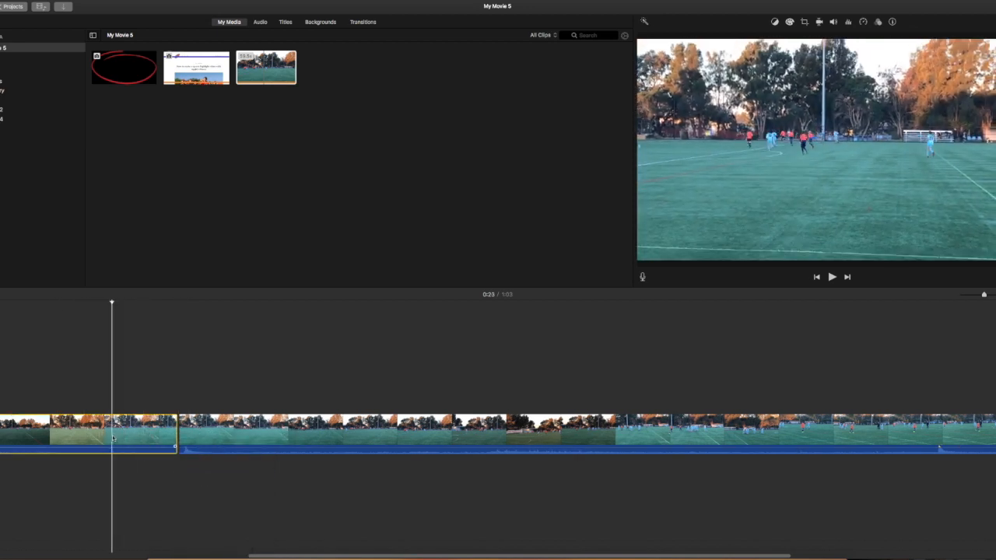
right_click(113, 439)
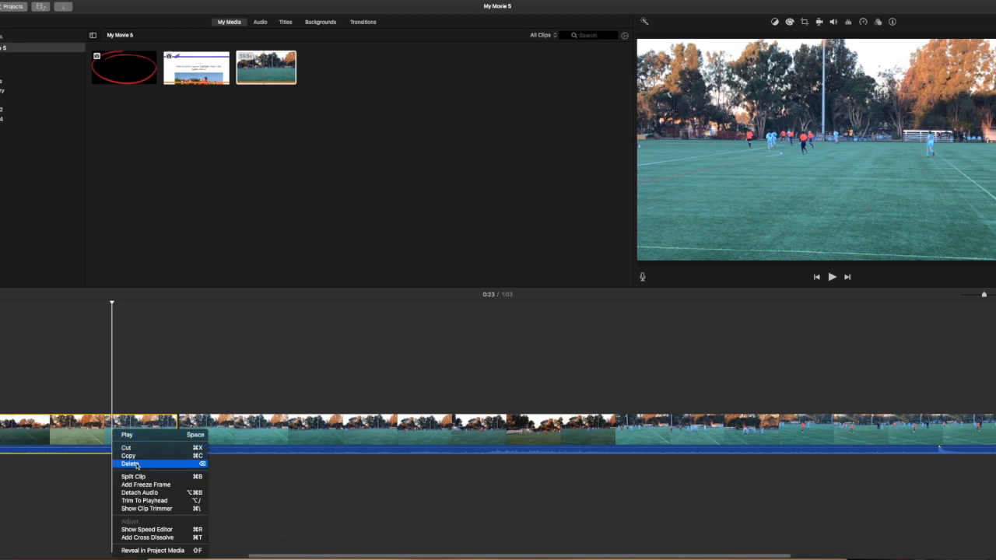
left_click(131, 463)
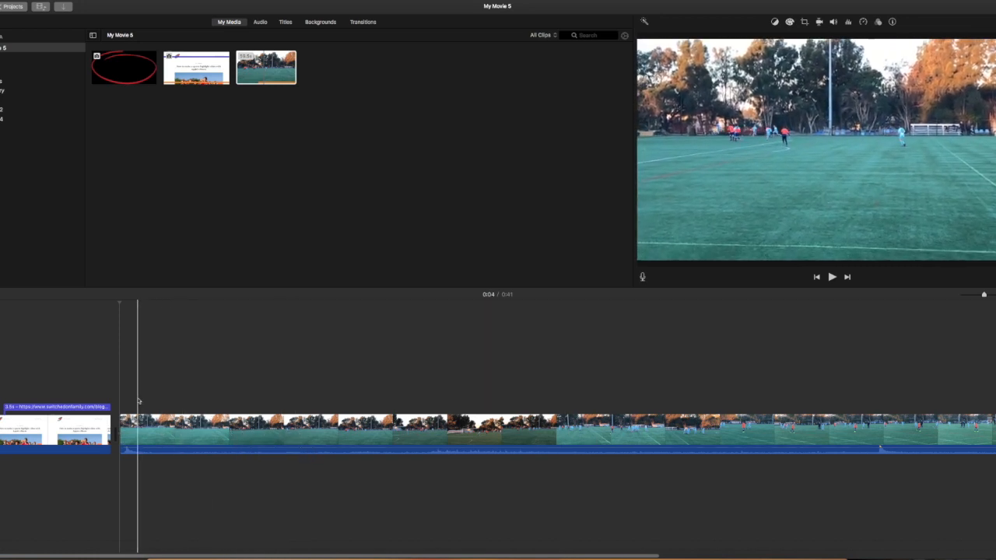
Step: Switch to Chrome and read section 2.1 of the article on adding a freeze frame
key("super+Tab")
scroll(188, 444, "down", 1)
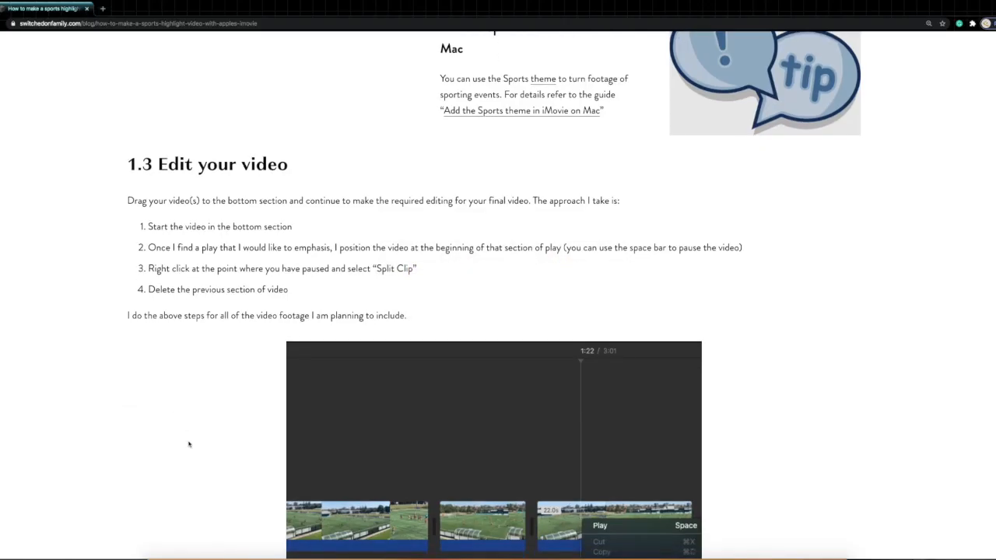
scroll(188, 444, "down", 10)
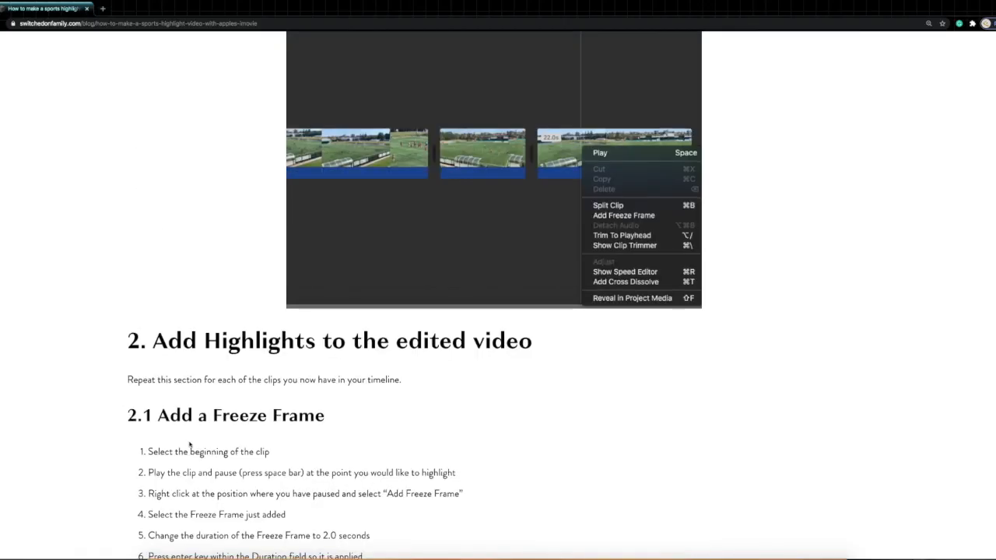
scroll(189, 445, "up", 5)
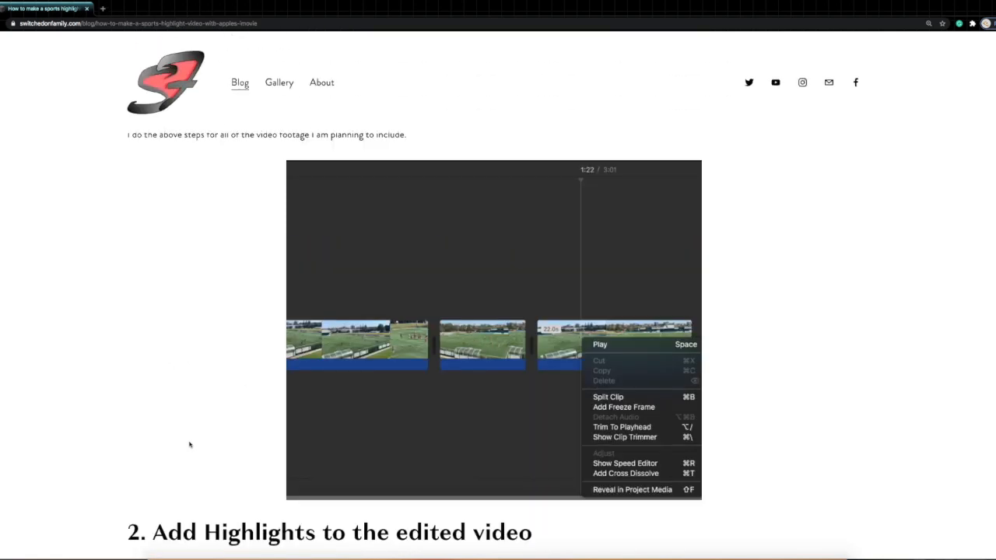
scroll(189, 445, "down", 4)
scroll(189, 443, "down", 2)
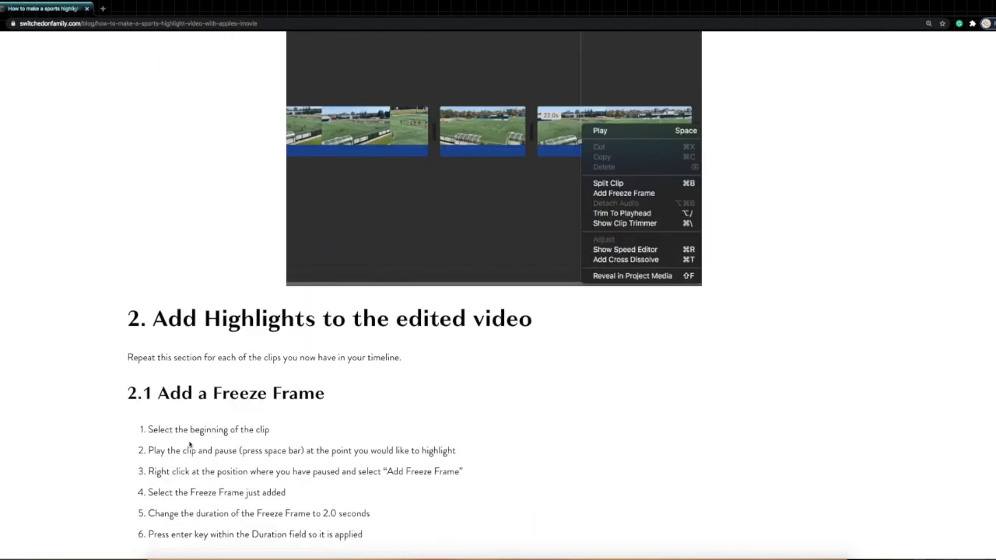
scroll(189, 445, "down", 3)
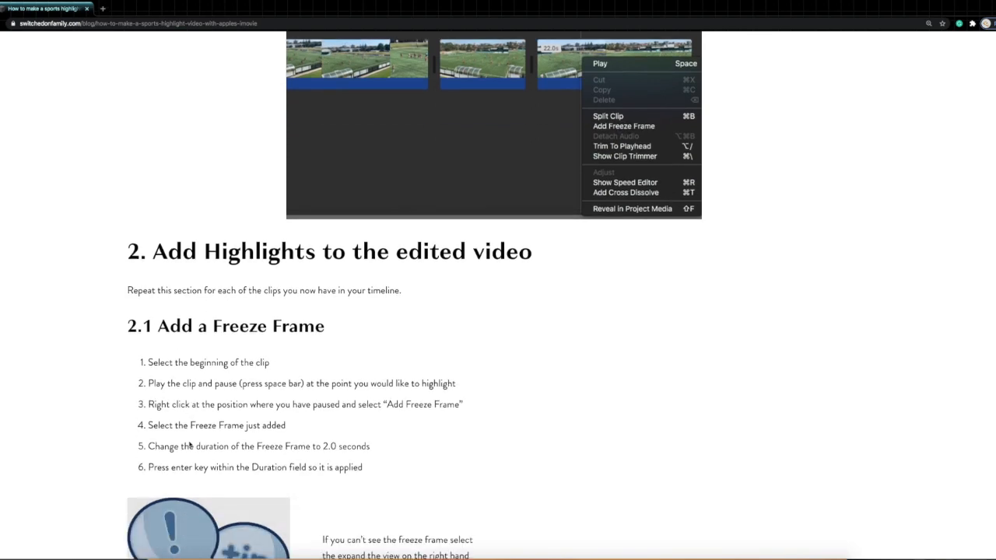
scroll(189, 445, "down", 1)
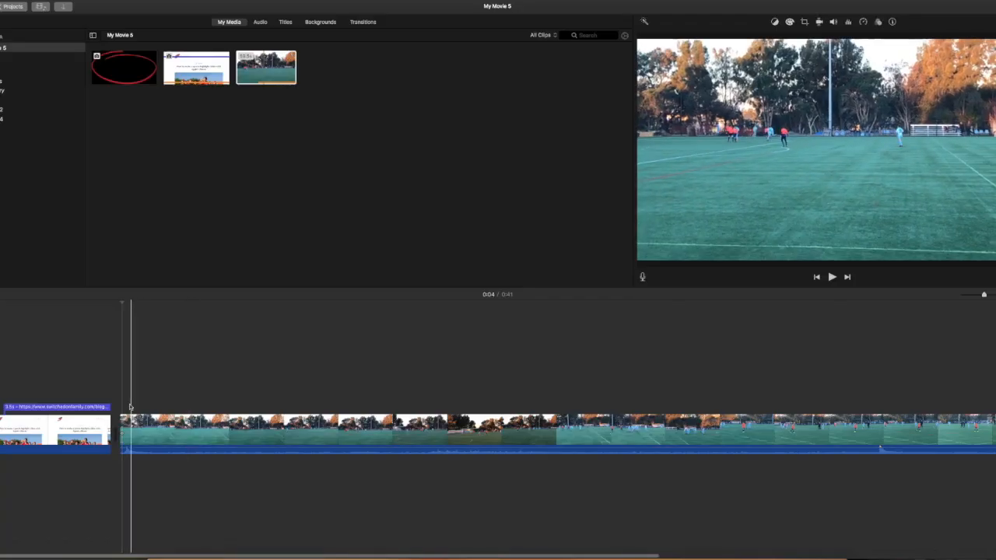
Step: In iMovie, play the remaining soccer clip from its beginning in short stretches and pause at 0:09, where the play should be highlighted
key("space")
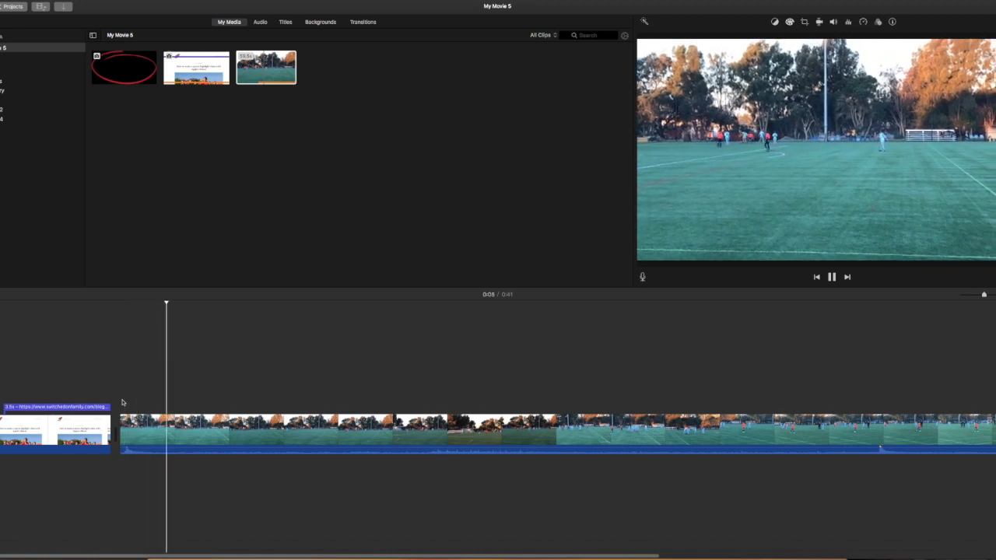
key("space")
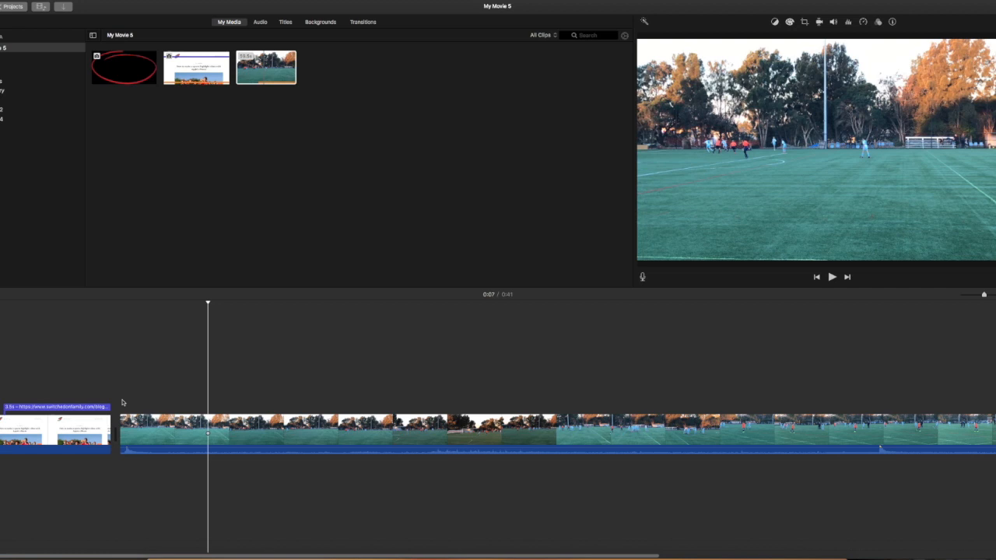
key("space")
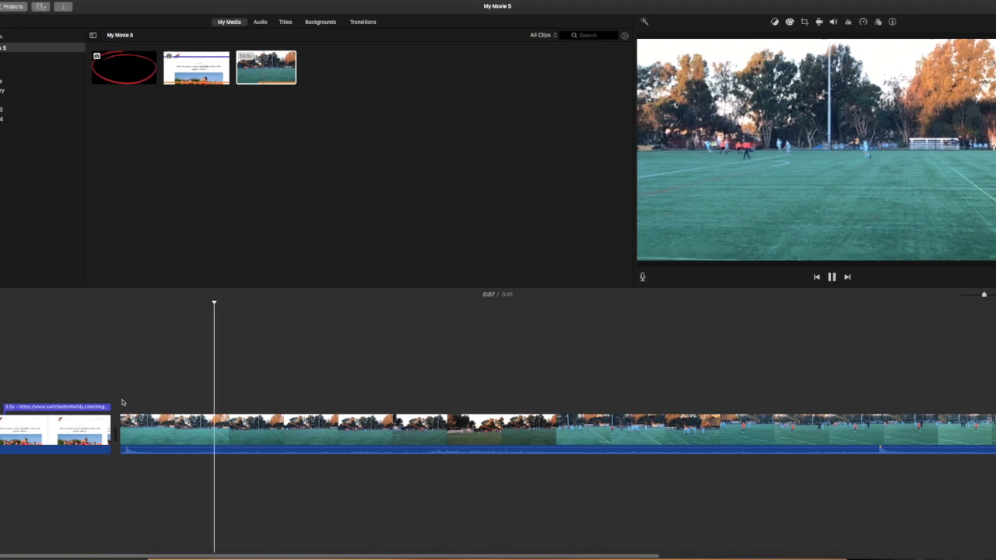
key("space")
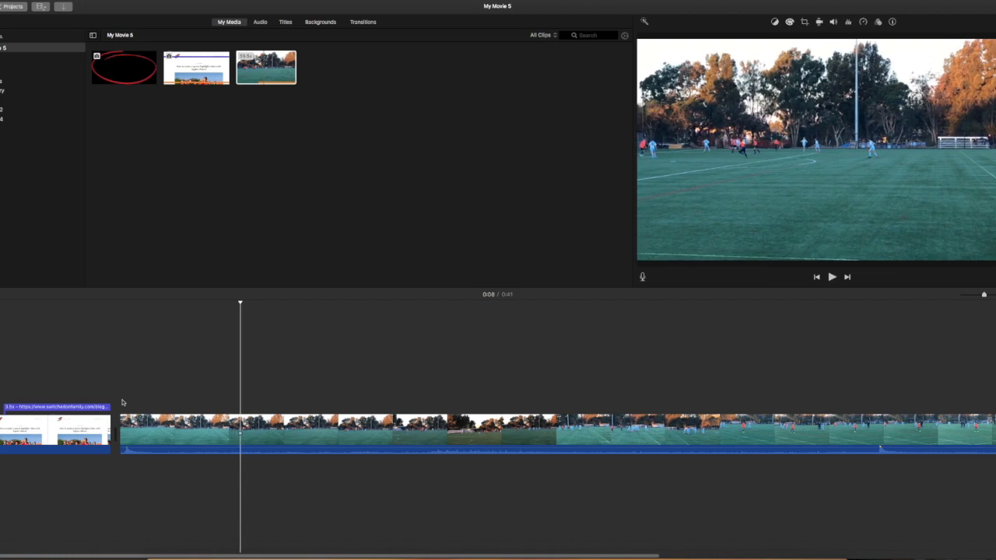
key("space")
key("space")
key("space")
key("space")
key("space")
key("space")
key("space")
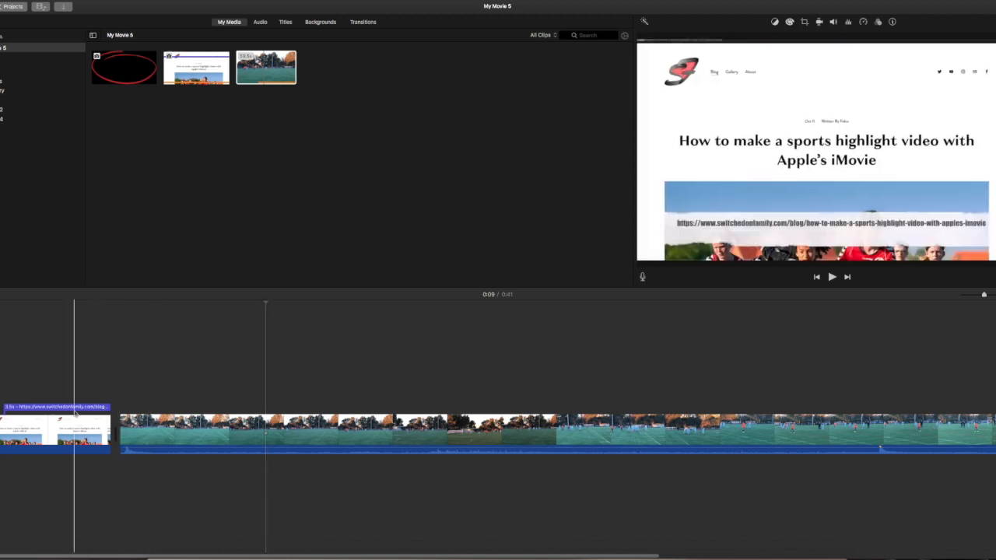
Step: Check the freeze frame instructions in Chrome, and add a freeze frame at 0:09 of the soccer clip in iMovie
key("super+Tab")
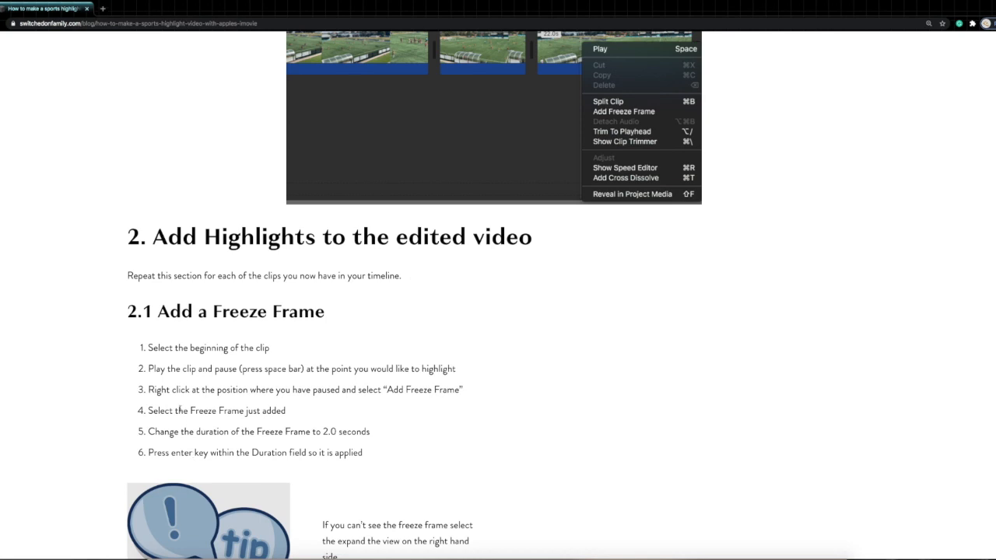
key("super+Tab")
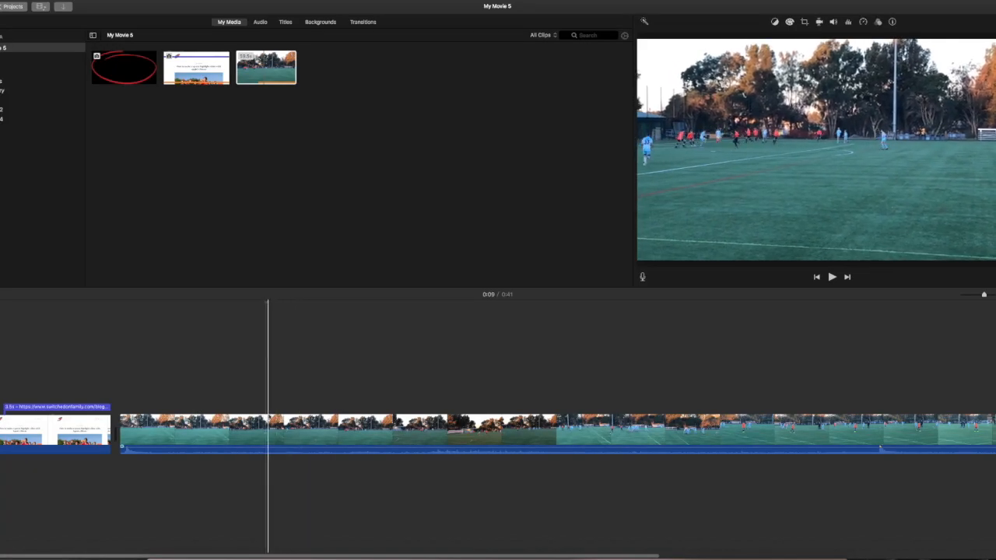
right_click(264, 425)
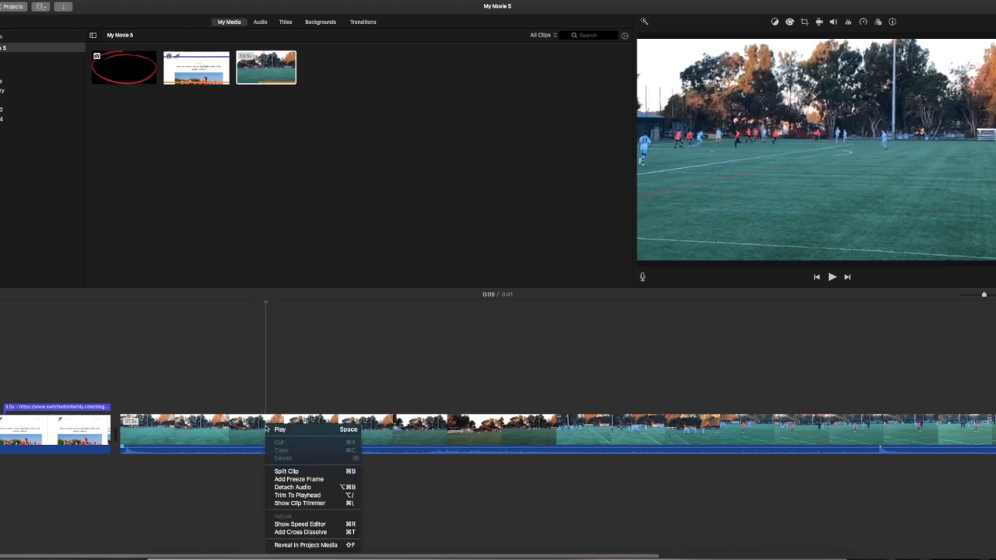
left_click(289, 478)
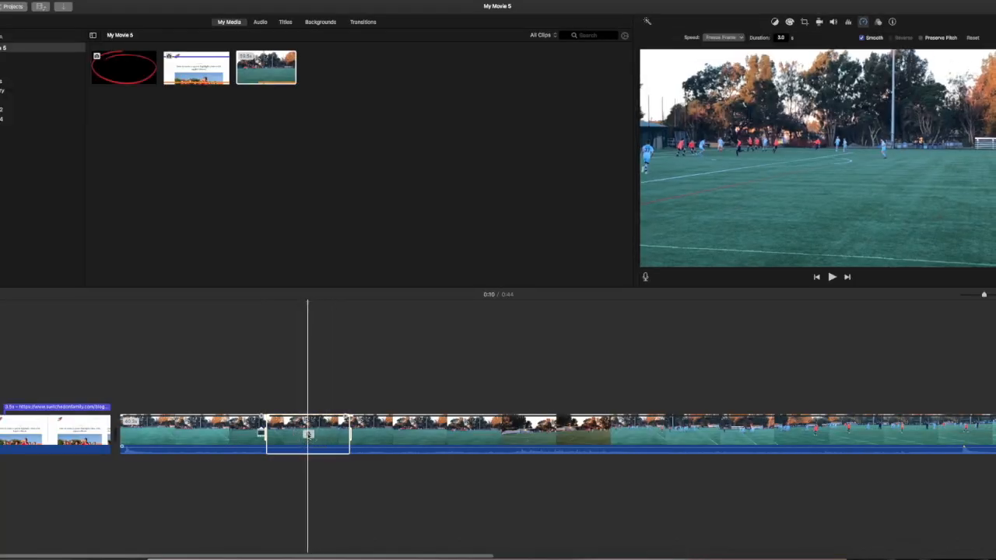
Step: Set the freeze frame's duration to 2.0 seconds
left_click(780, 37)
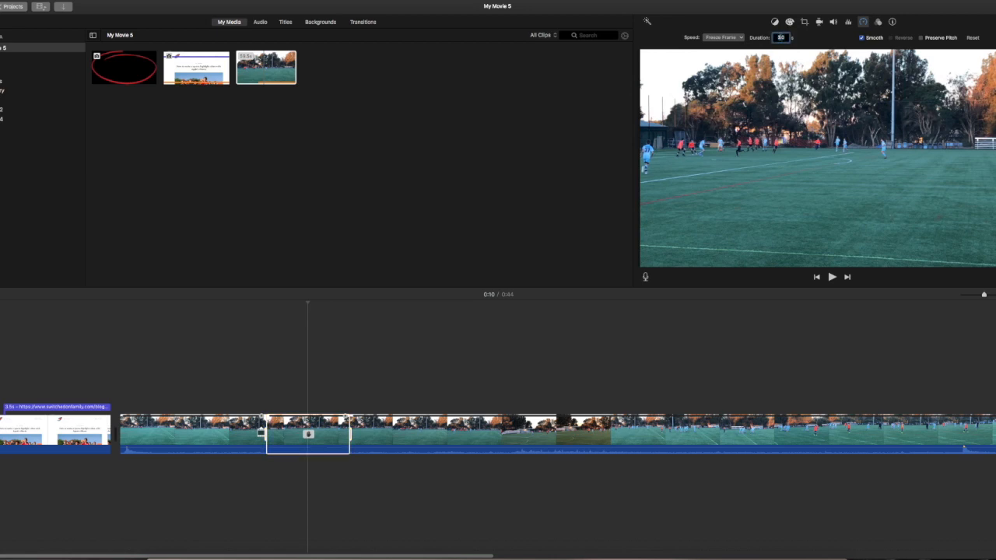
key("BackSpace")
type("2")
key("Return")
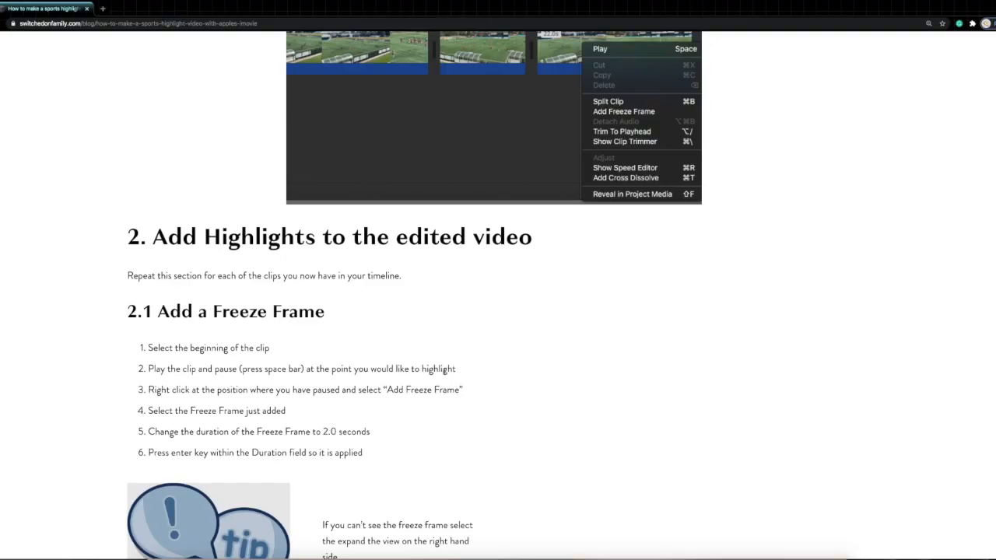
Step: Consult the article's section on adding the highlight image in Chrome, and place the red circle image above the freeze frame in iMovie's timeline
scroll(418, 405, "down", 8)
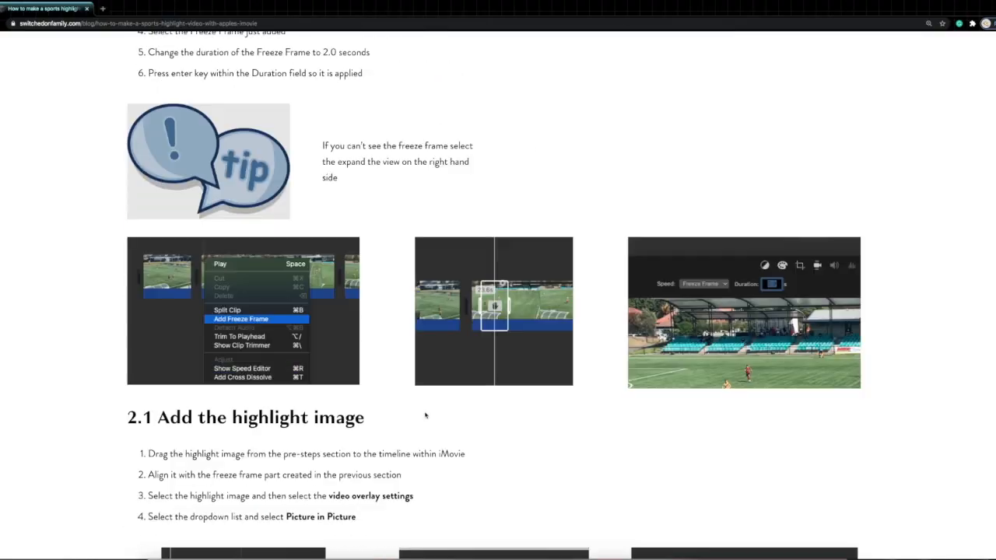
scroll(426, 416, "down", 2)
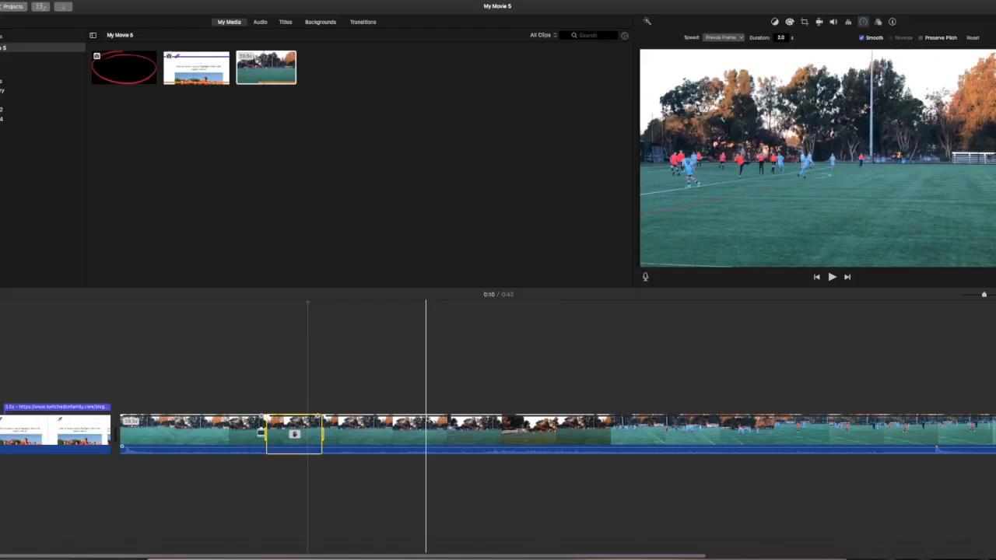
left_click(121, 74)
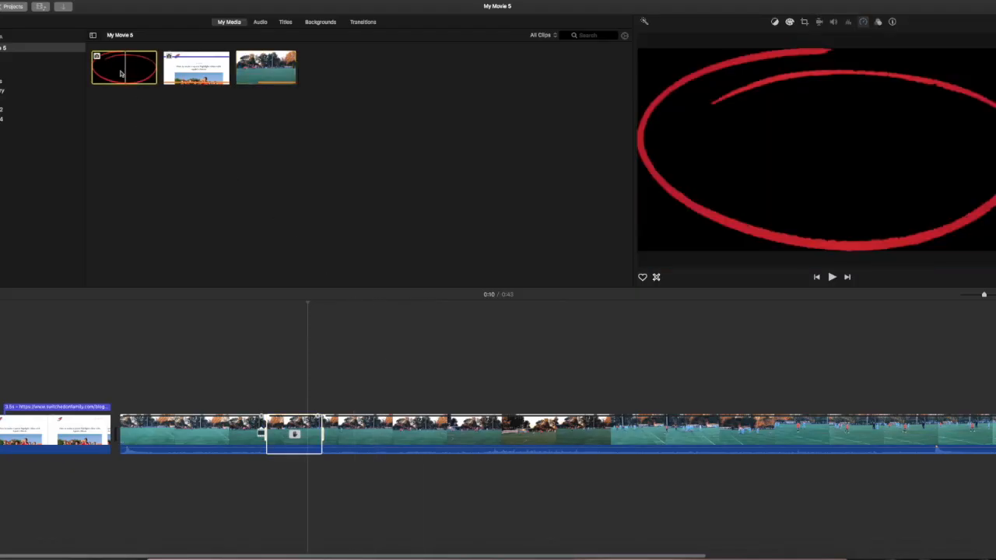
left_click_drag(121, 74, 274, 386)
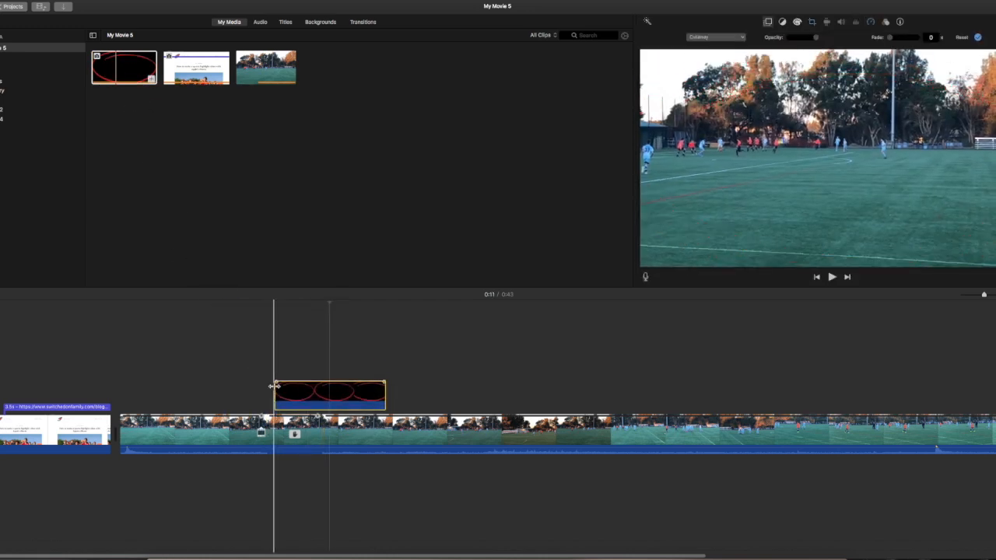
Step: Move the red circle overlay so that its start lines up with the start of the freeze frame
left_click(293, 434)
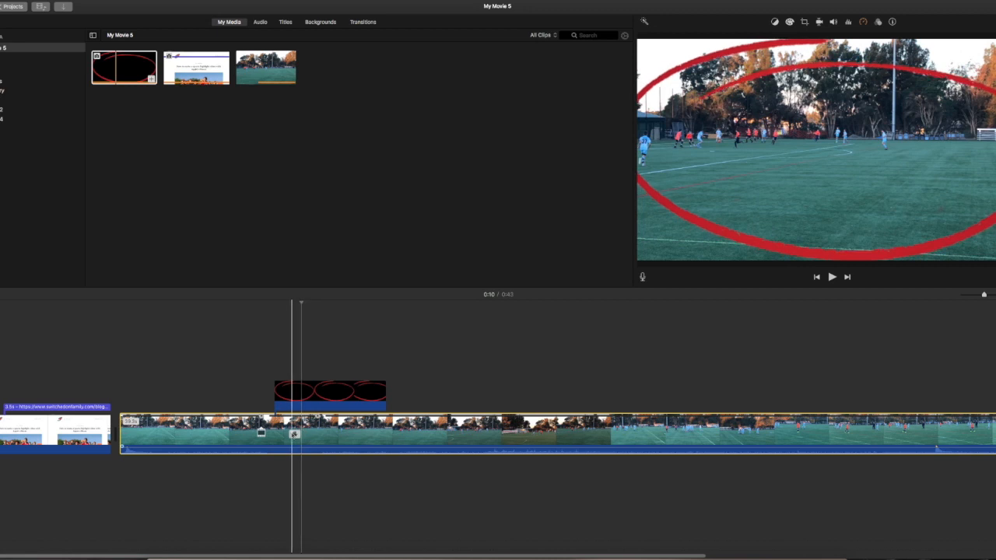
key("alt+f")
left_click_drag(308, 412, 296, 433)
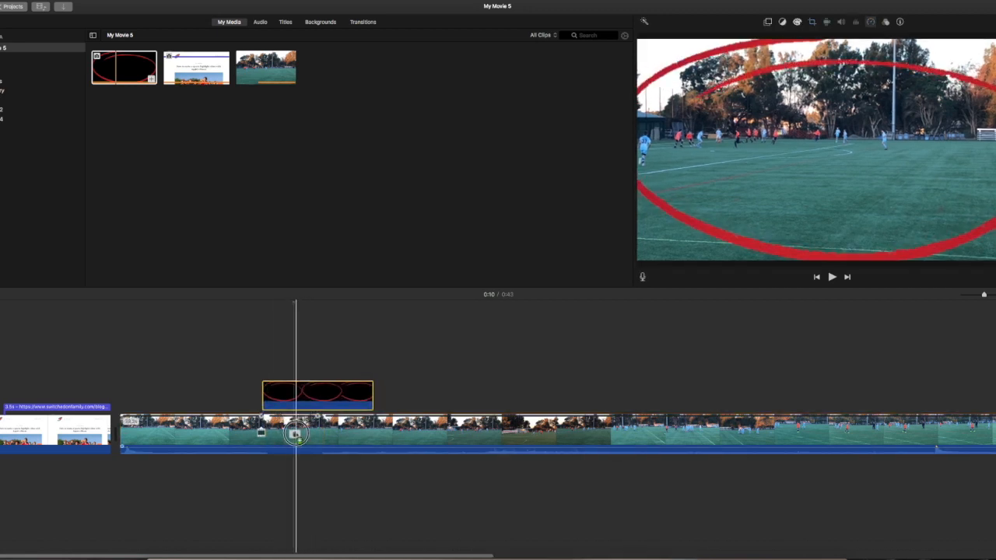
left_click(296, 434)
left_click_drag(278, 409, 284, 409)
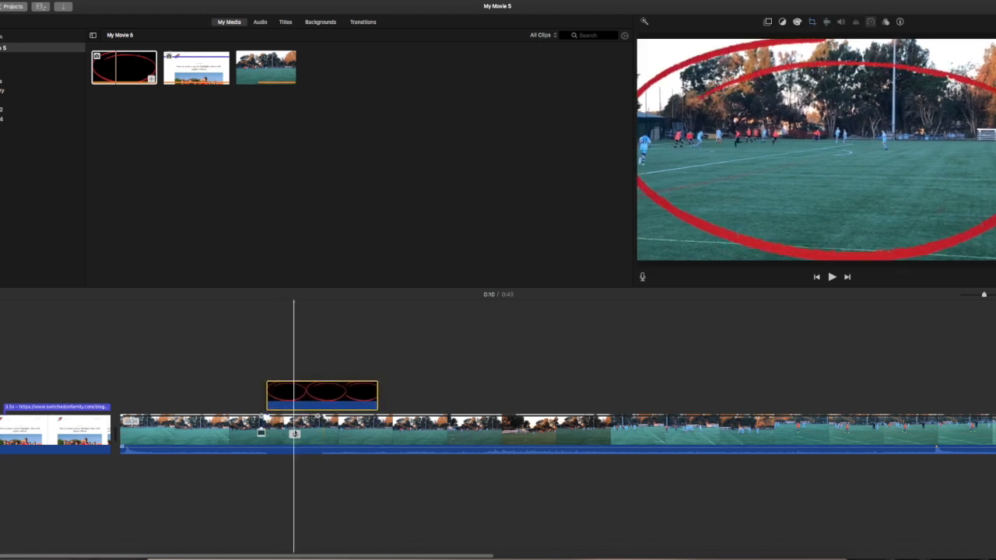
left_click(295, 433)
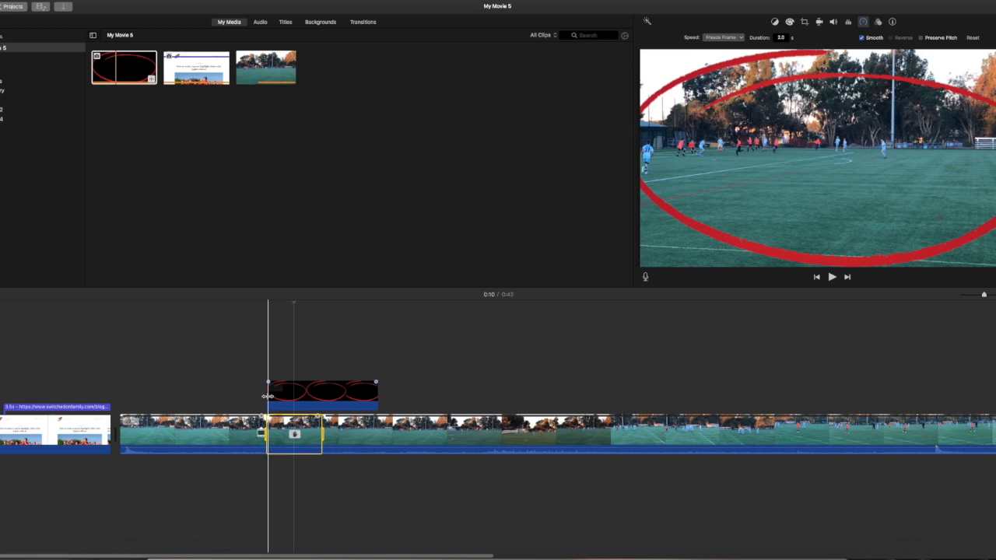
Step: Shorten the red circle overlay so that it ends together with the freeze frame
left_click(353, 394)
left_click_drag(376, 400, 322, 398)
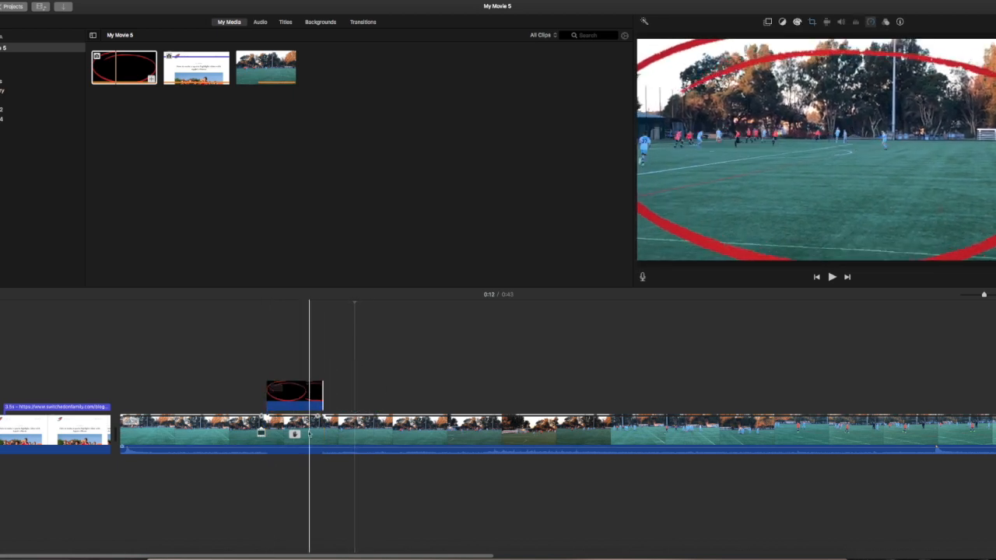
left_click(309, 434)
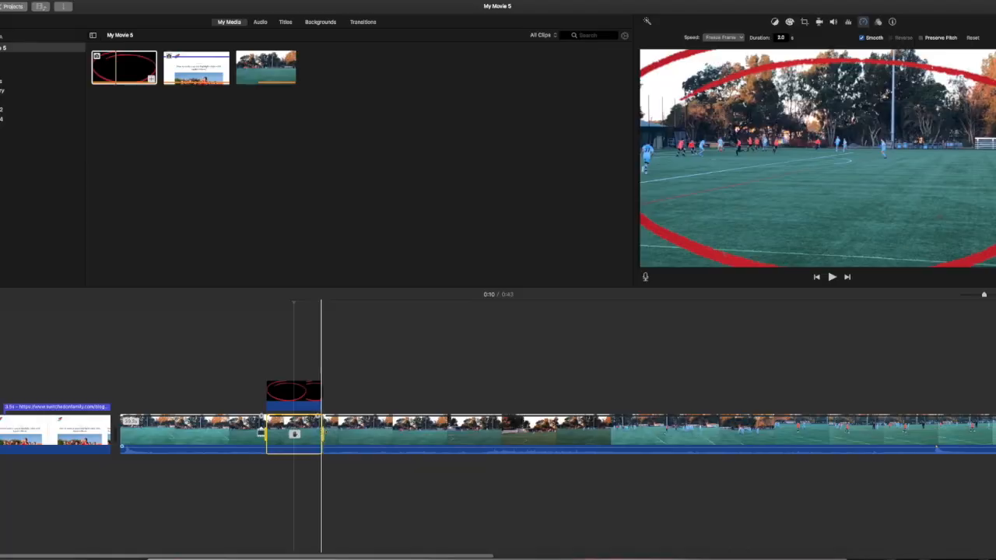
Step: Check the article's highlight image instructions in Chrome, and set the red circle clip's video overlay to Picture in Picture in iMovie
key("super+Tab")
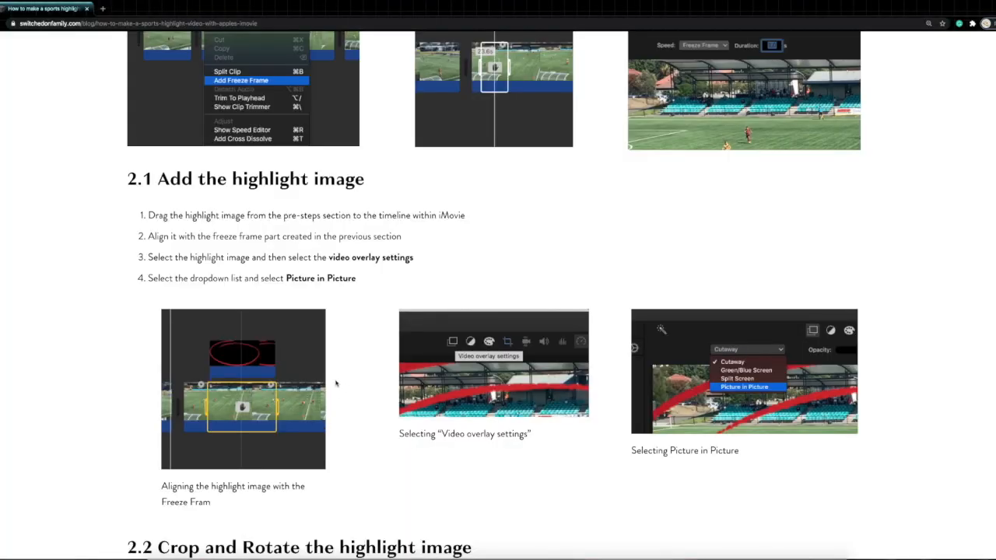
key("super+Tab")
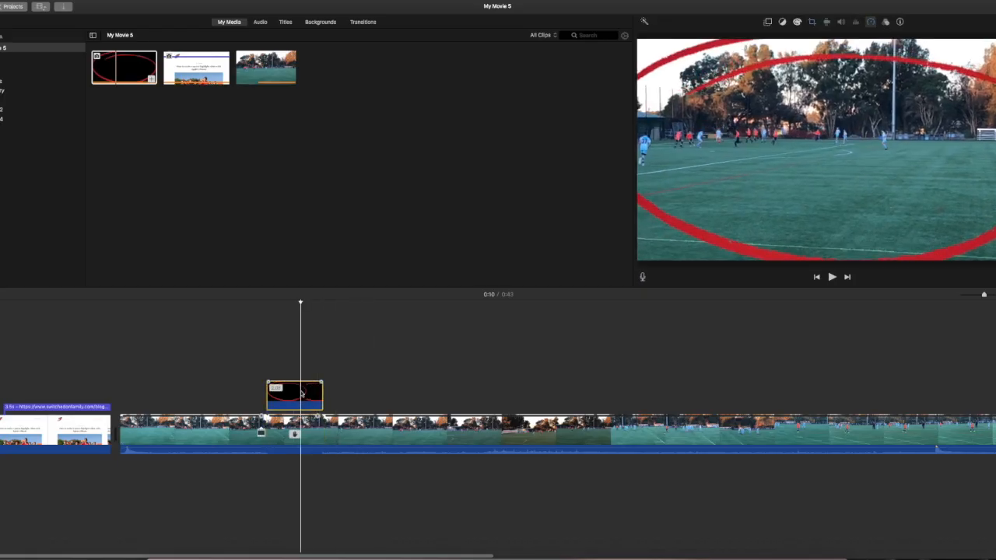
key("super+Tab")
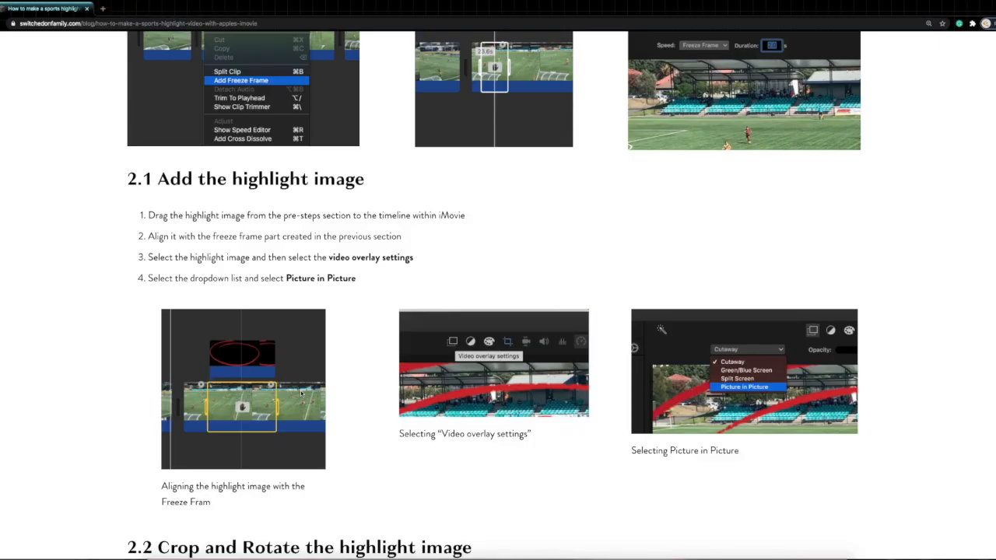
key("super+Tab")
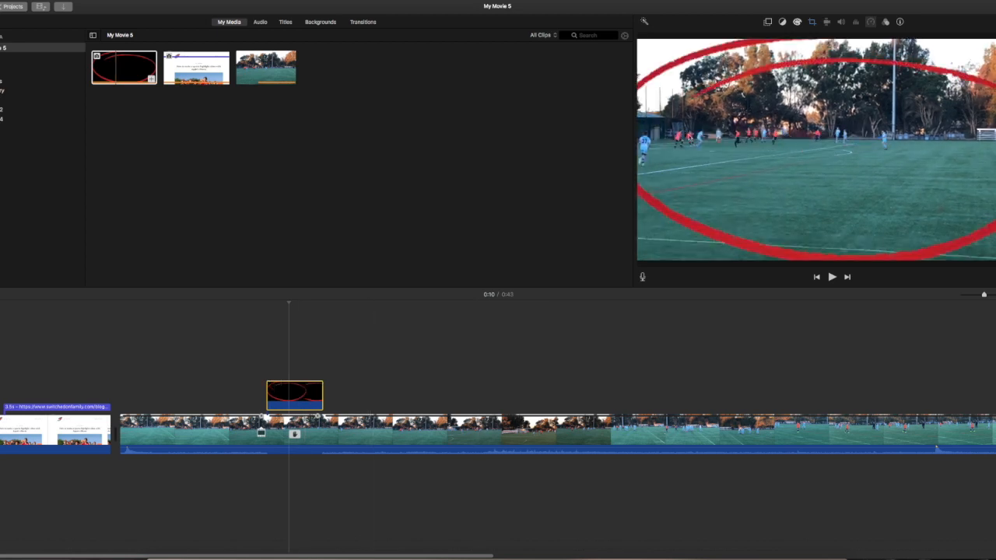
left_click(768, 24)
key("super+Tab")
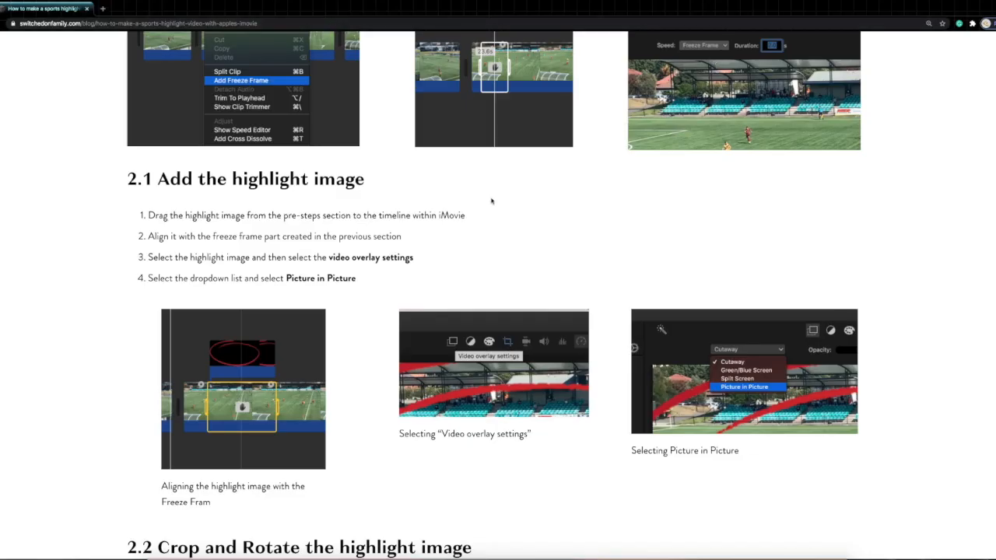
key("super+Tab")
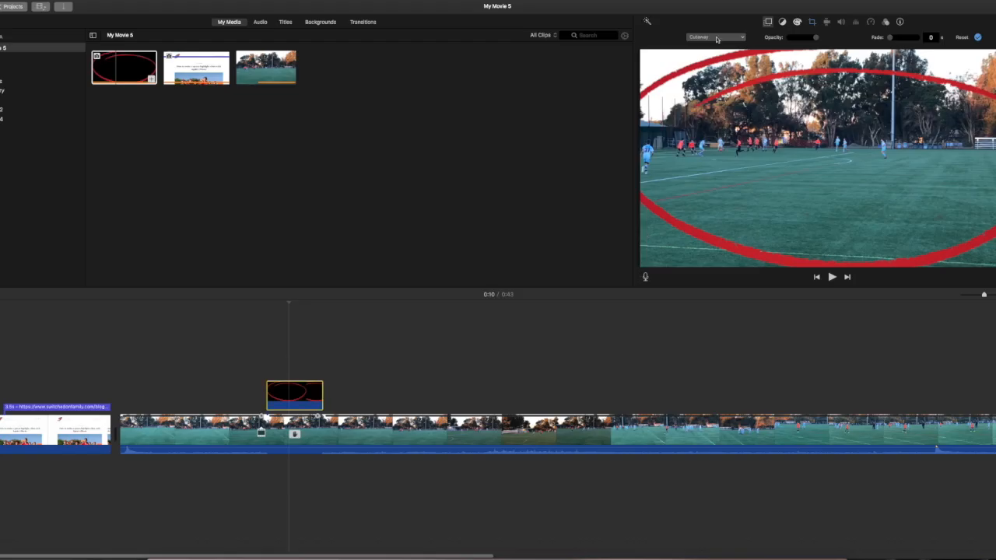
left_click(717, 37)
left_click(714, 67)
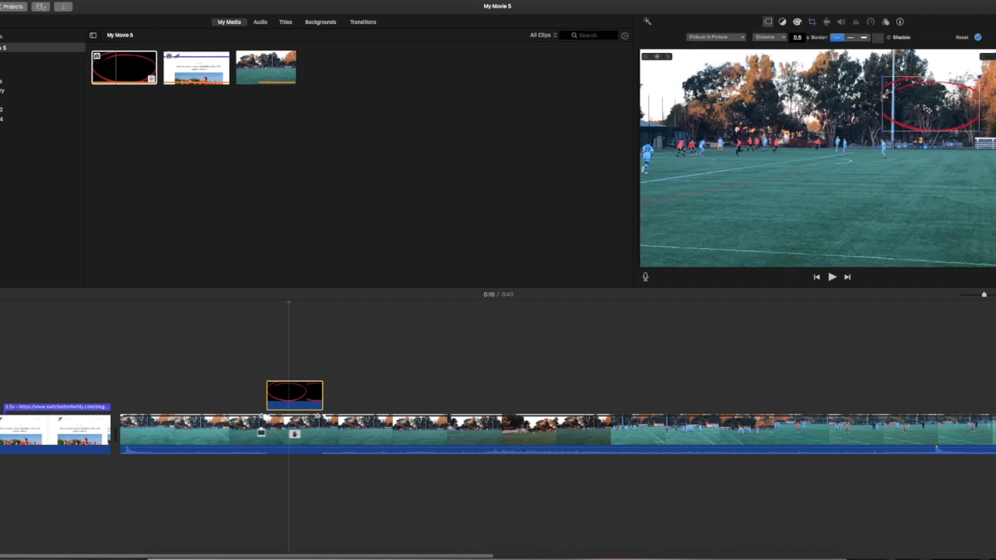
Step: Read the article's section 2.2 on cropping and rotating the highlight image in Chrome, and show the red circle's video overlay settings in iMovie
key("super+Tab")
scroll(673, 308, "down", 3)
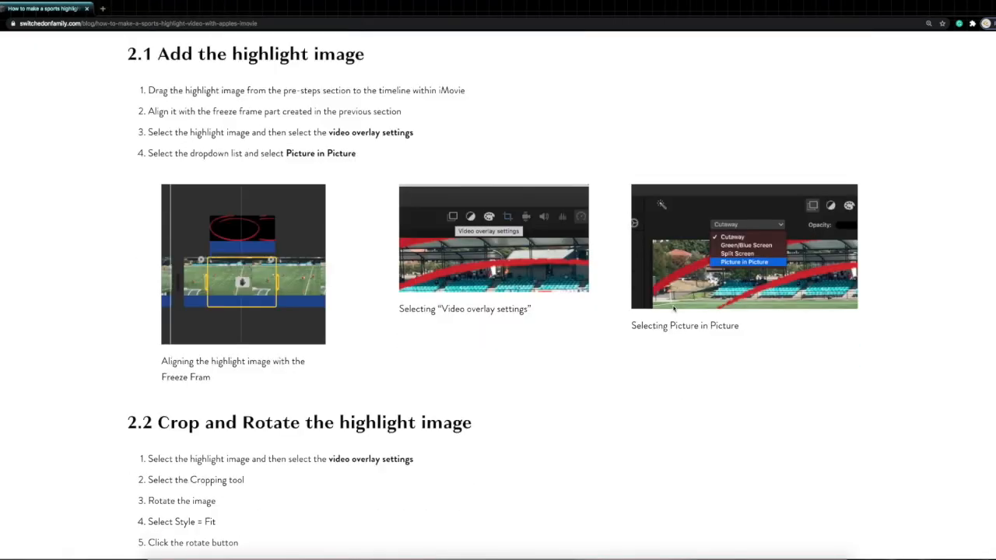
scroll(673, 309, "down", 4)
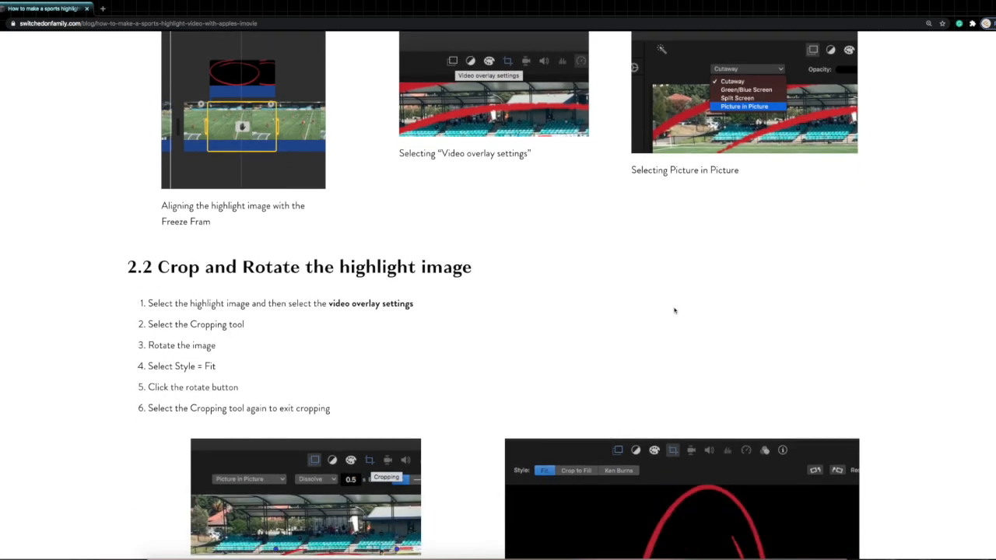
key("super+Tab")
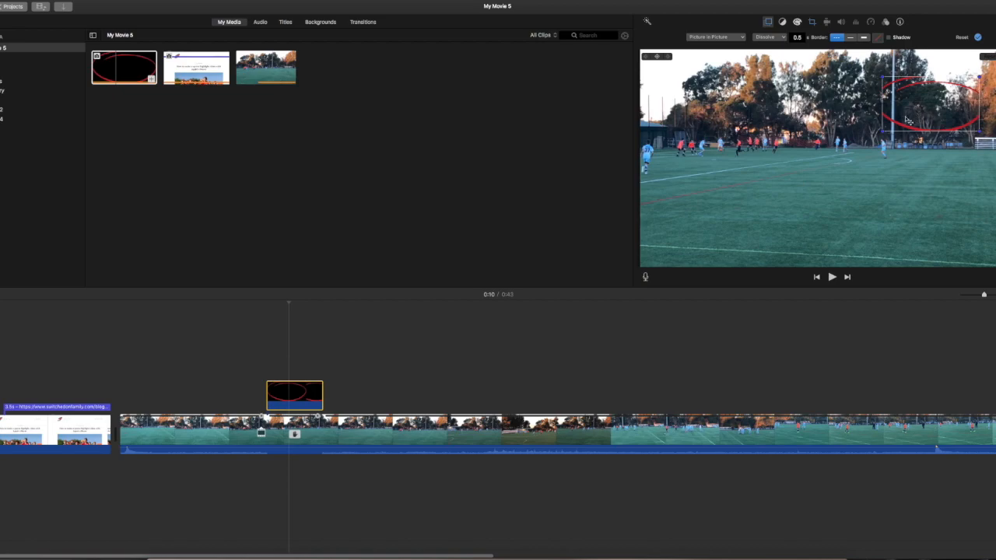
key("super+Tab")
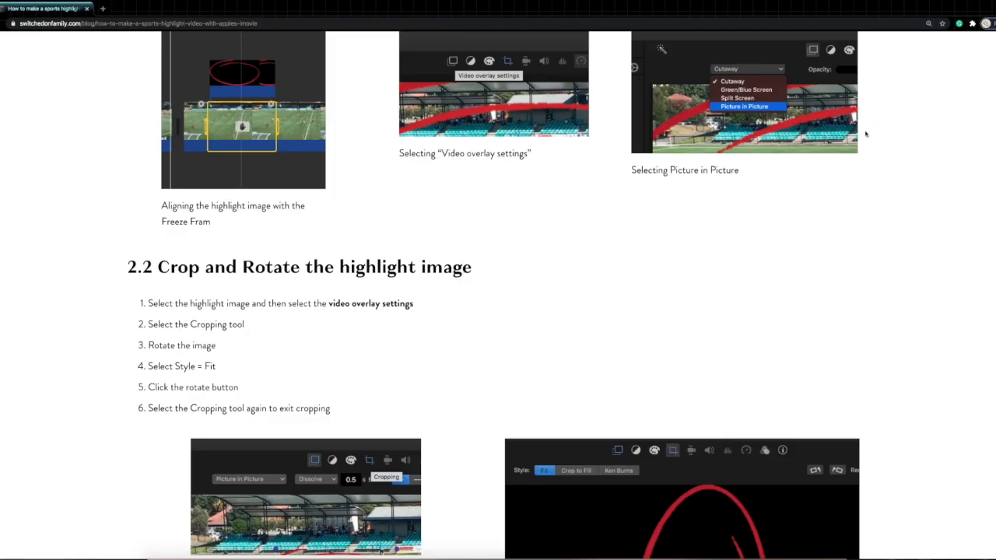
key("super+Tab")
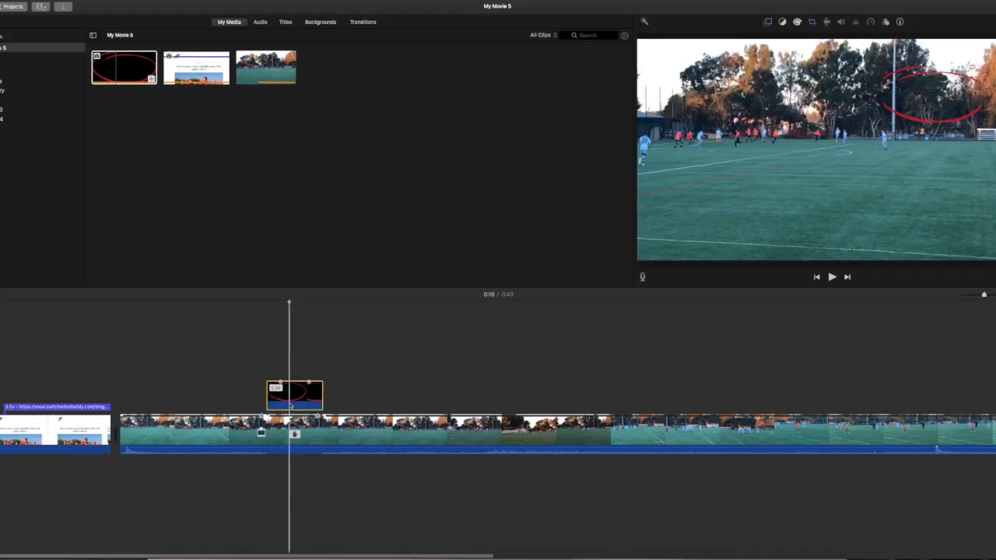
key("super+Tab")
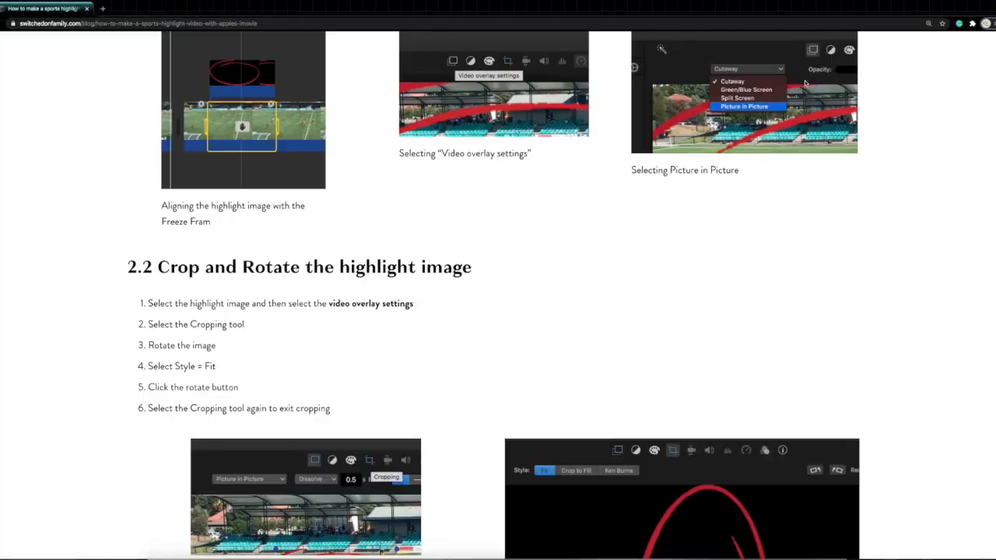
key("super+Tab")
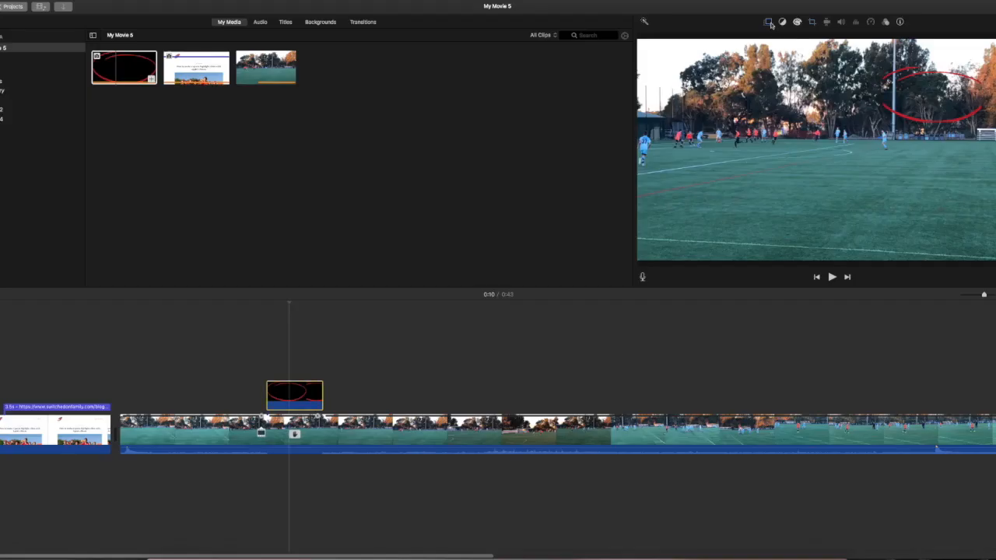
left_click(768, 23)
key("super+Tab")
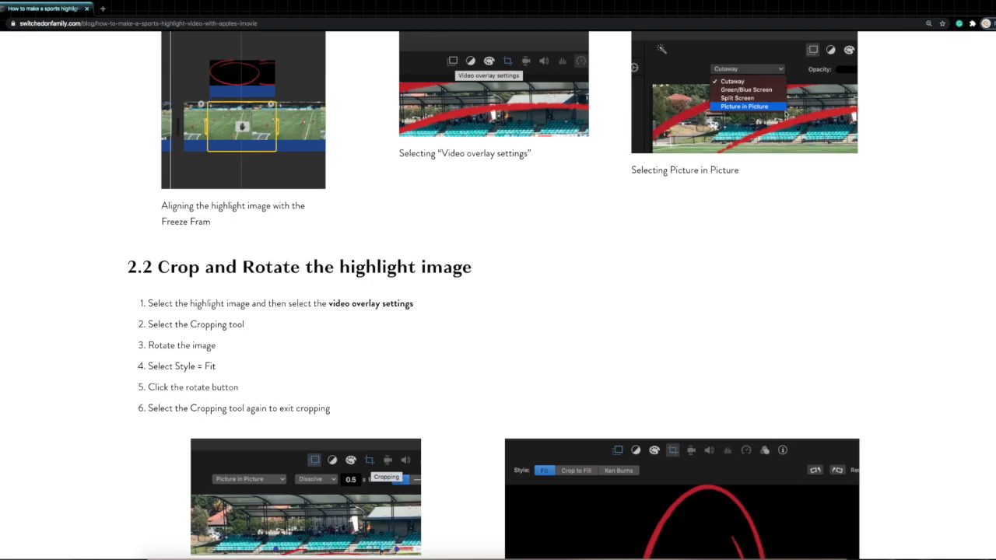
key("super+Tab")
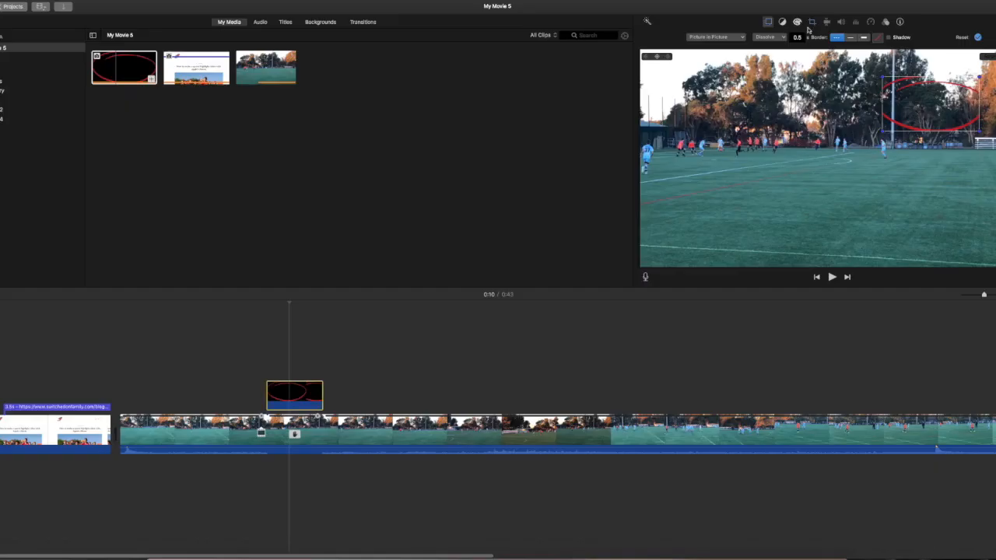
Step: Rotate the red circle image once clockwise with the Cropping tool, checking the article's instructions in Chrome
left_click(811, 23)
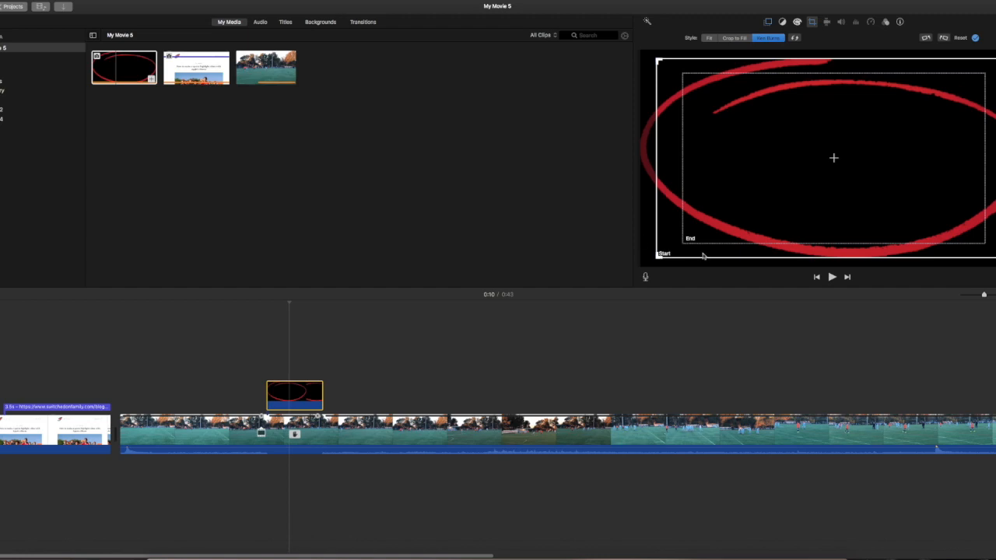
key("super+Tab")
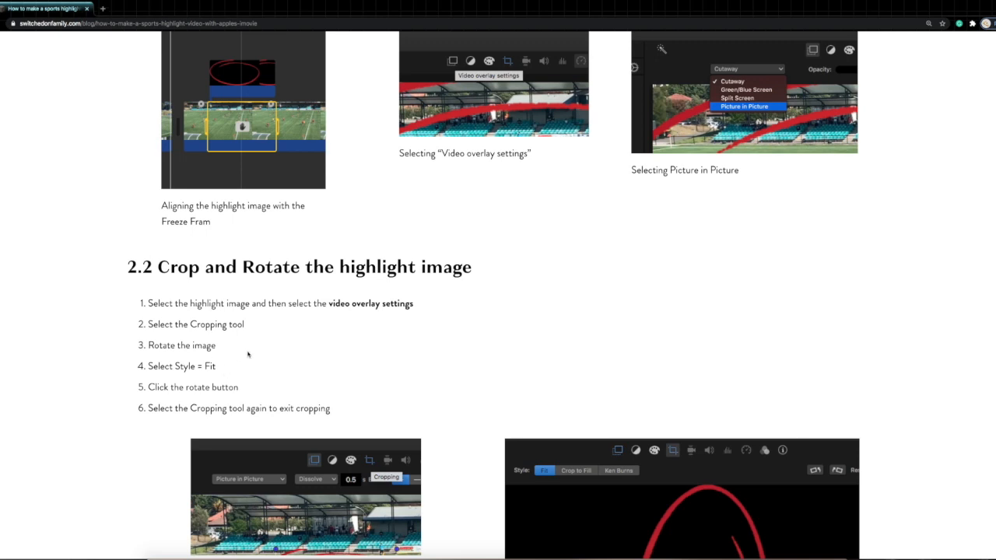
key("super+Tab")
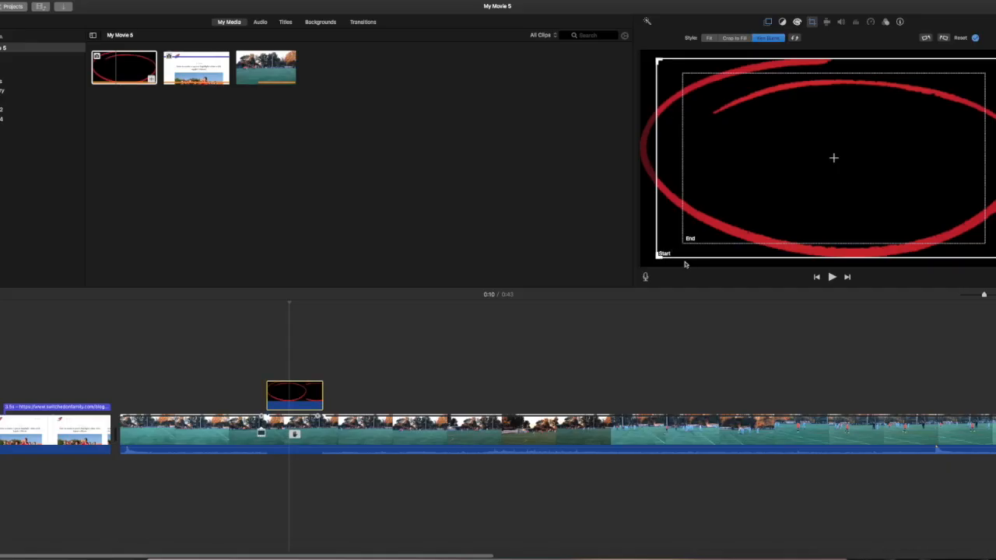
left_click(944, 38)
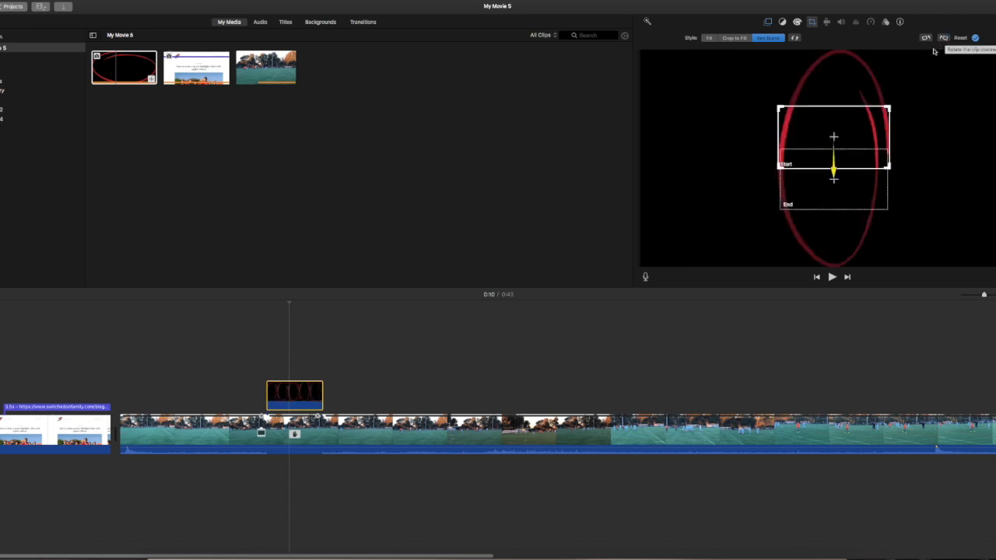
Step: Set the red circle's crop style to Fit as the article instructs, and exit cropping
key("super+Tab")
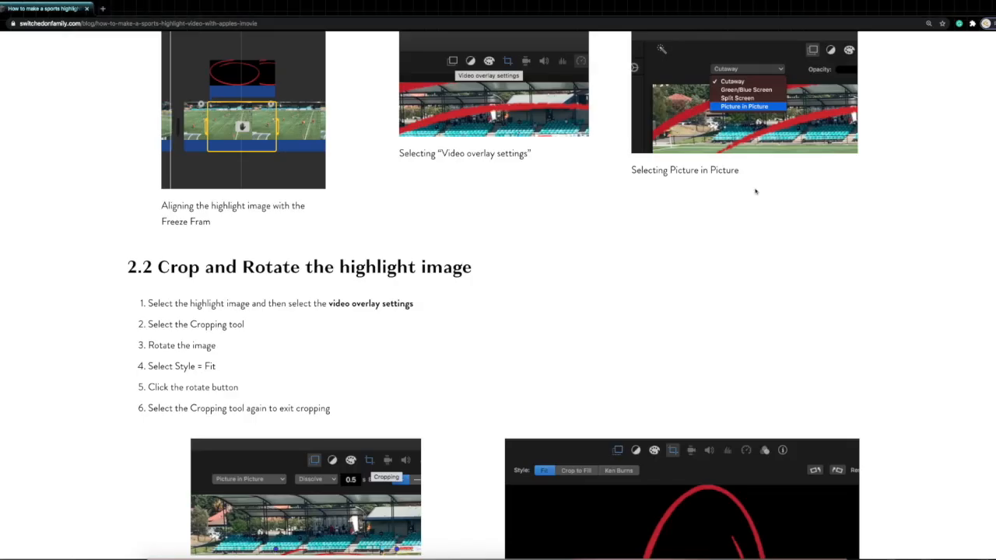
key("super+Tab")
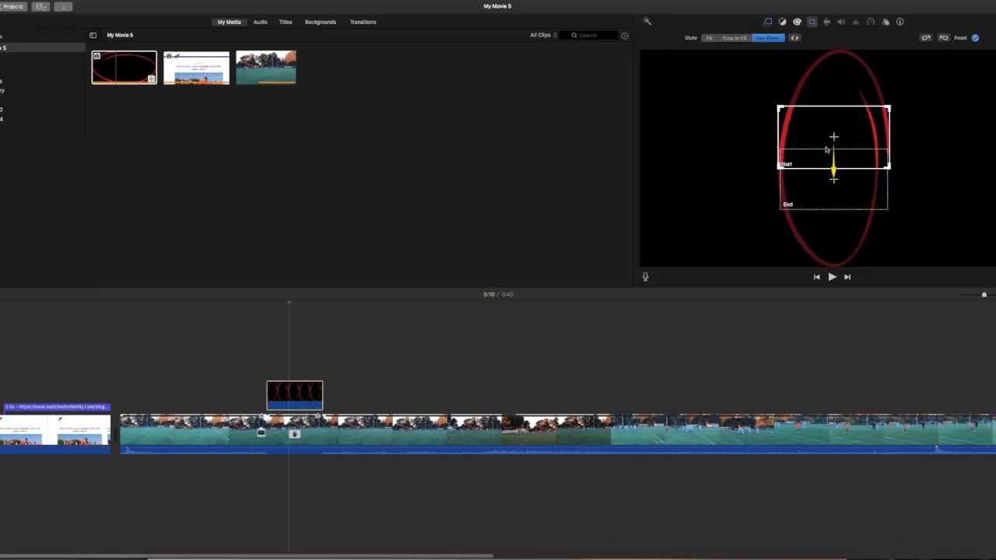
left_click(708, 39)
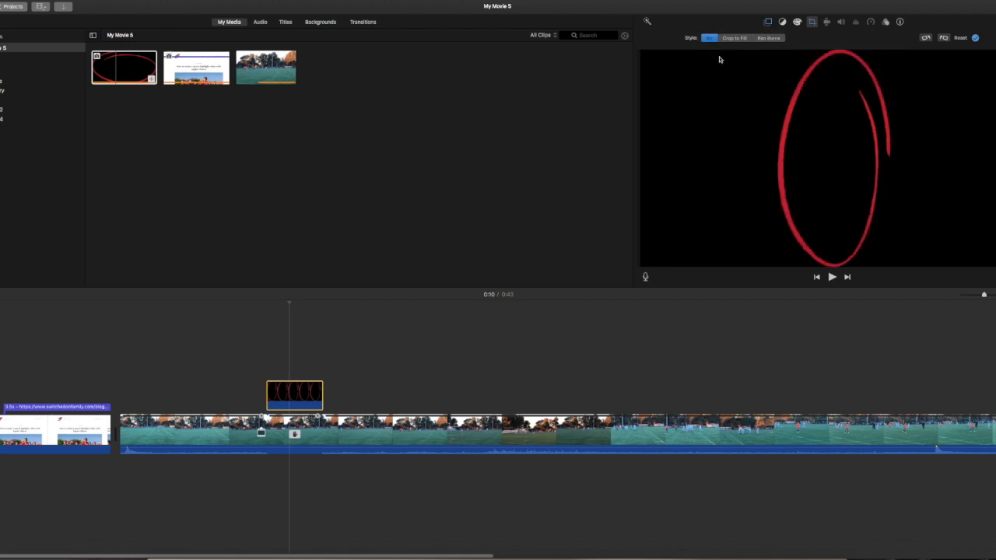
key("super+Tab")
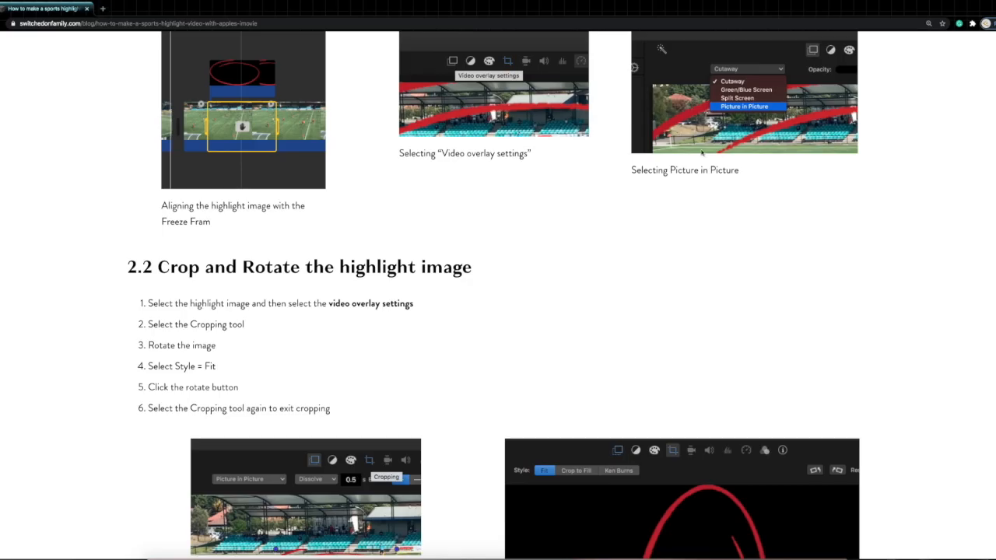
key("super+Tab")
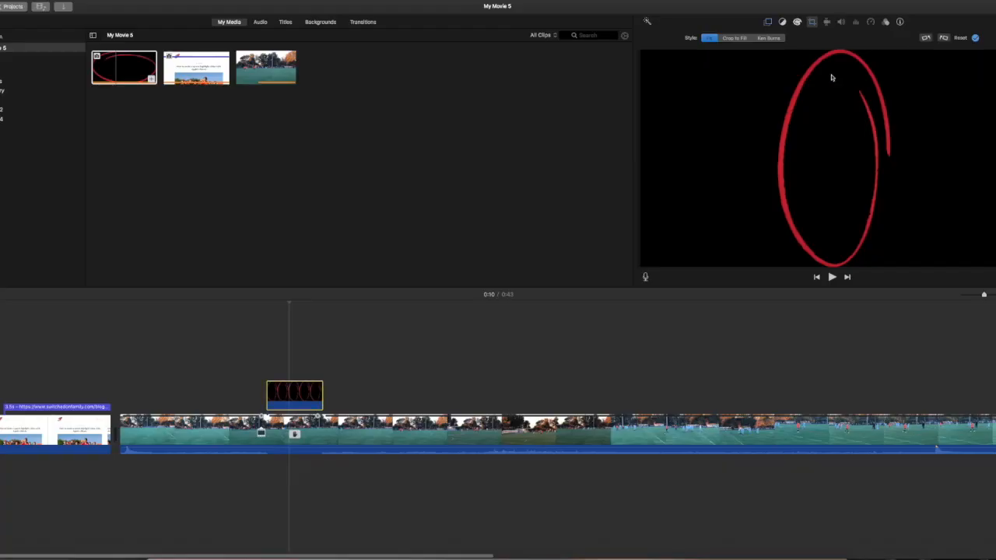
left_click(812, 22)
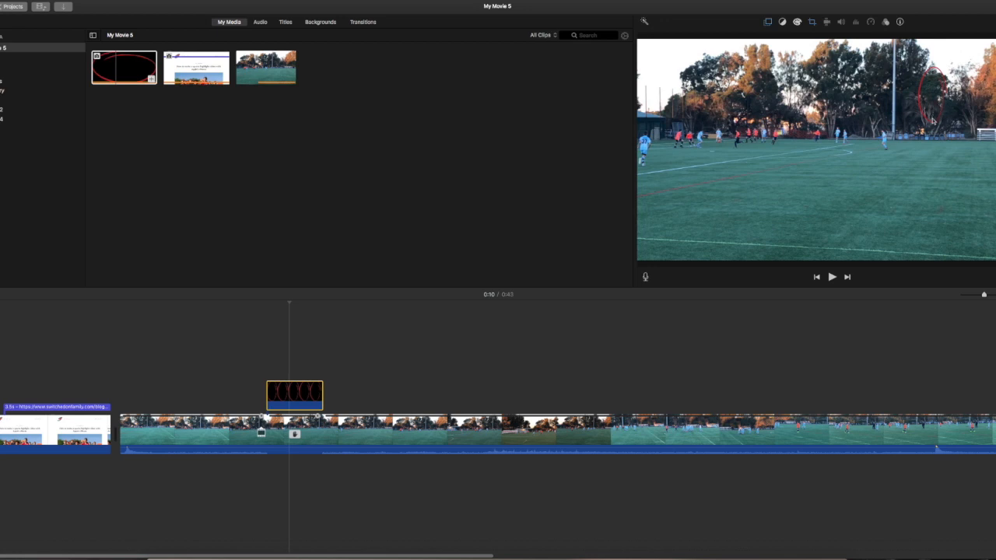
Step: Consult the article's section 2.4 in Chrome, and shrink and move the red circle in iMovie around the light-blue player beside the tall pole
key("super+Tab")
scroll(607, 241, "down", 8)
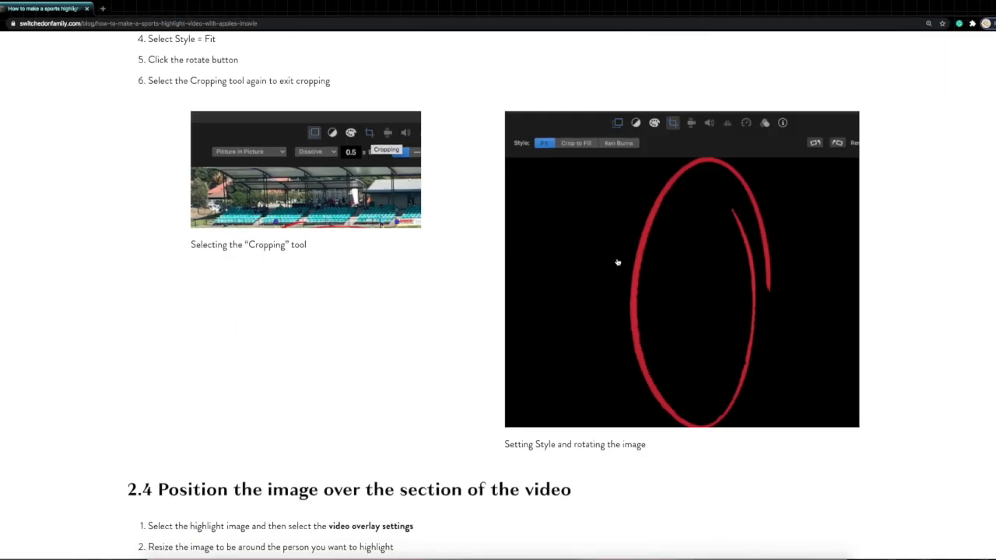
scroll(618, 262, "down", 5)
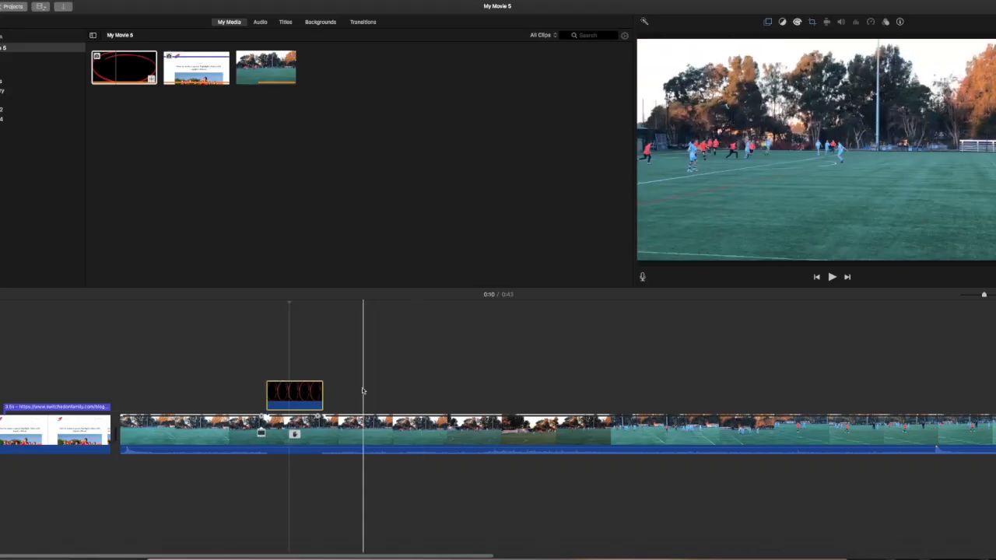
left_click(768, 22)
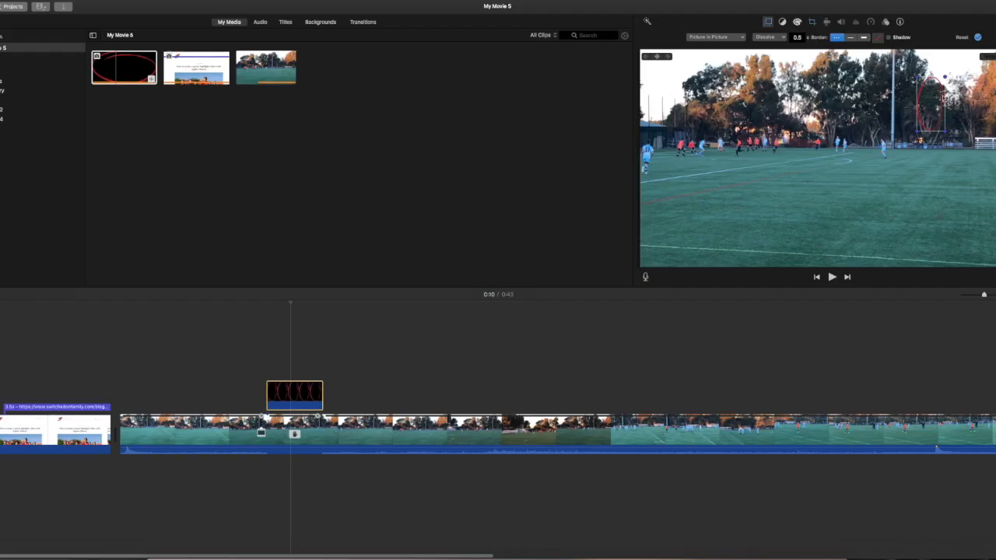
left_click_drag(943, 93, 899, 171)
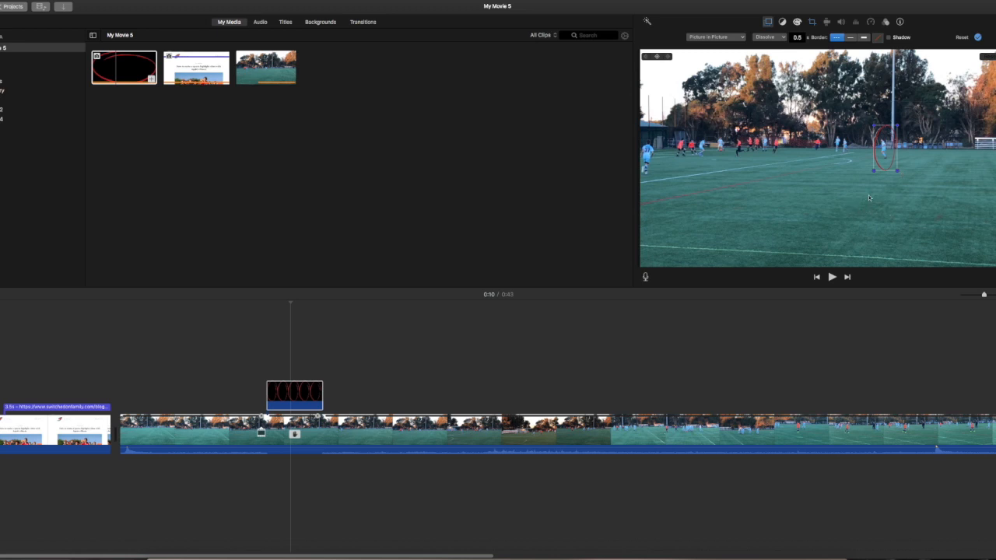
left_click_drag(897, 169, 892, 161)
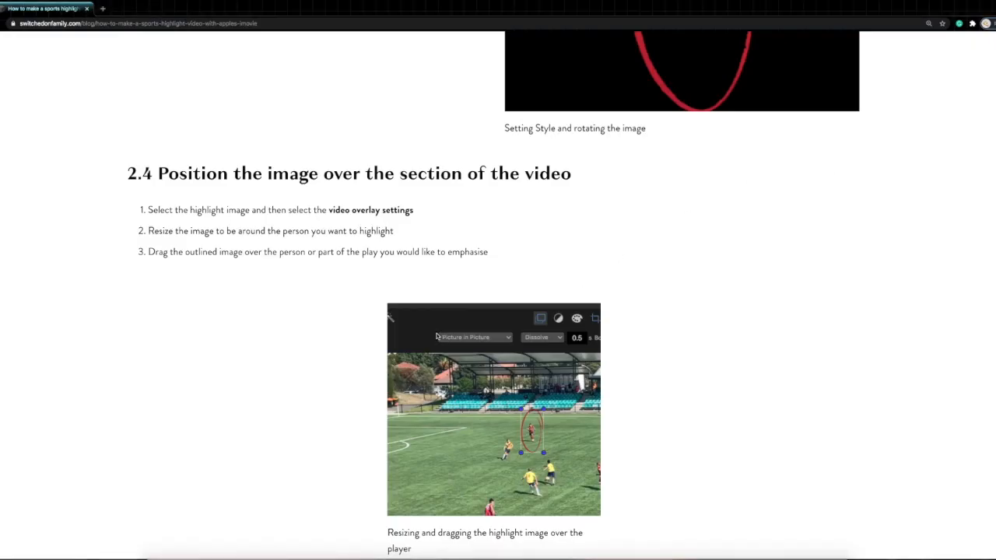
Step: Look further through the article in Chrome, and play the soccer footage in iMovie from its start past the circled freeze frame
scroll(465, 344, "down", 5)
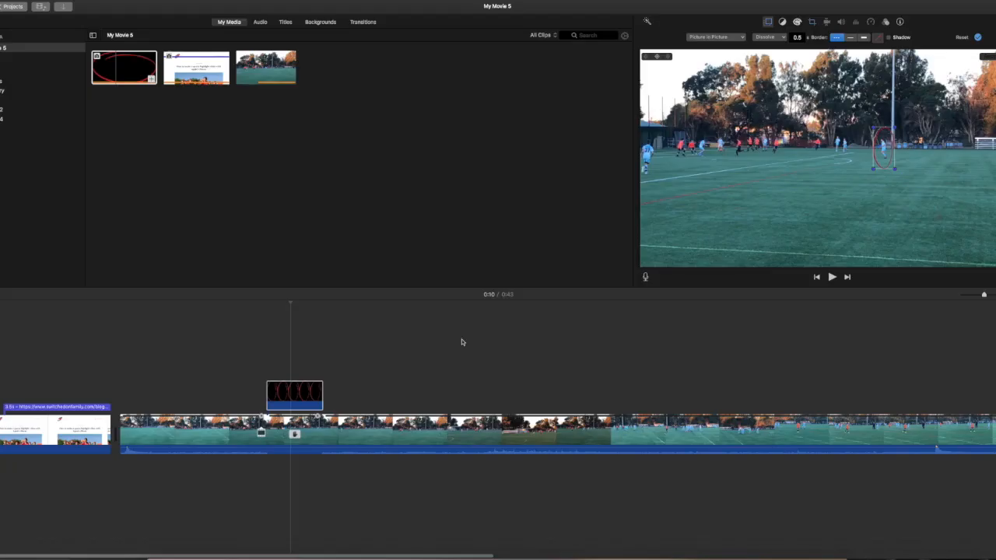
left_click(122, 342)
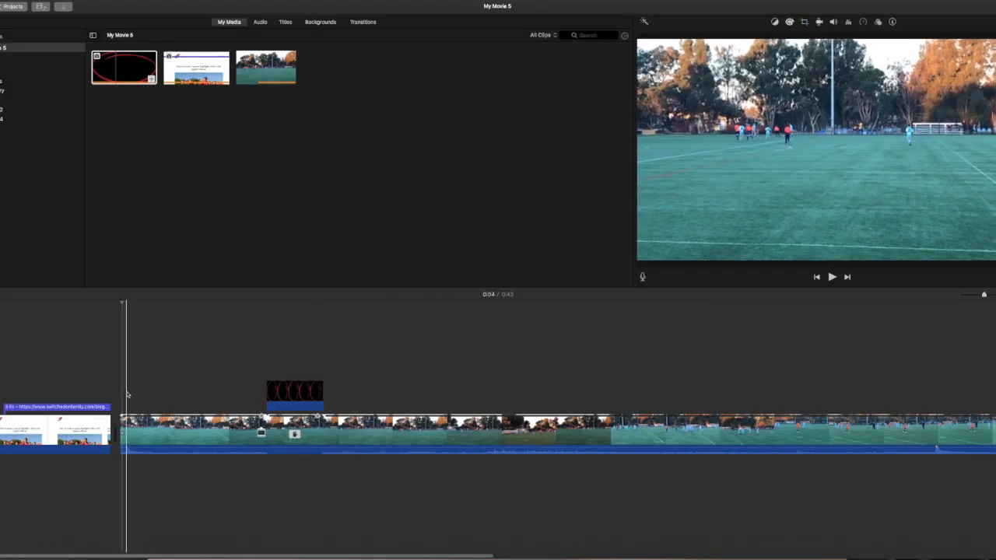
key("space")
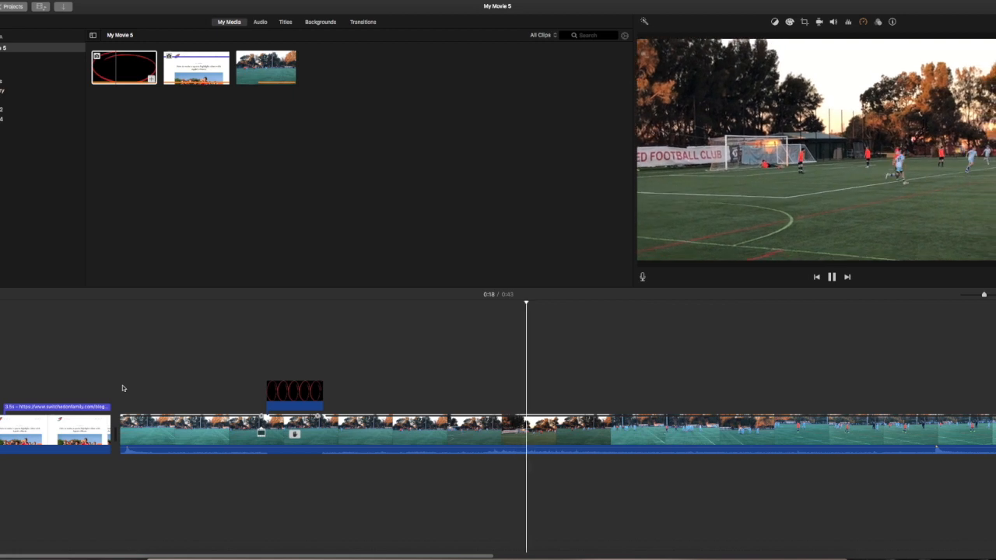
key("space")
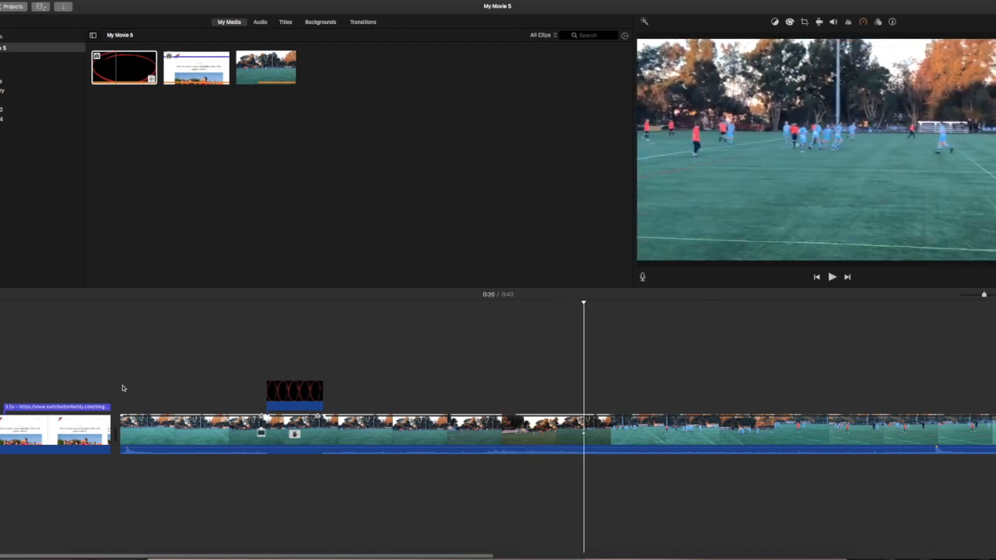
Step: Read the article's sections 3 and 4 on reusing the highlight and publishing in Chrome, and view iMovie's sharing destinations without choosing one
key("super+Tab")
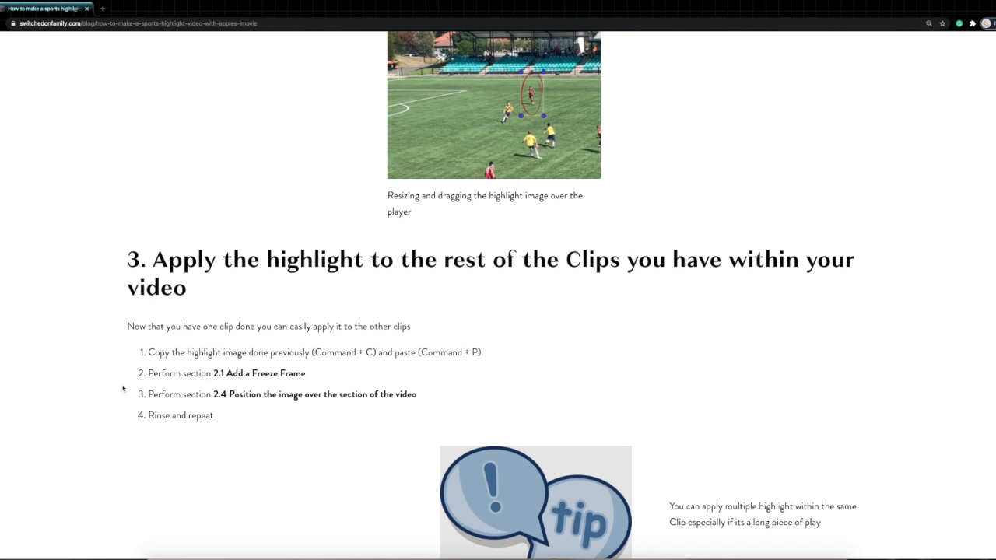
scroll(123, 389, "down", 3)
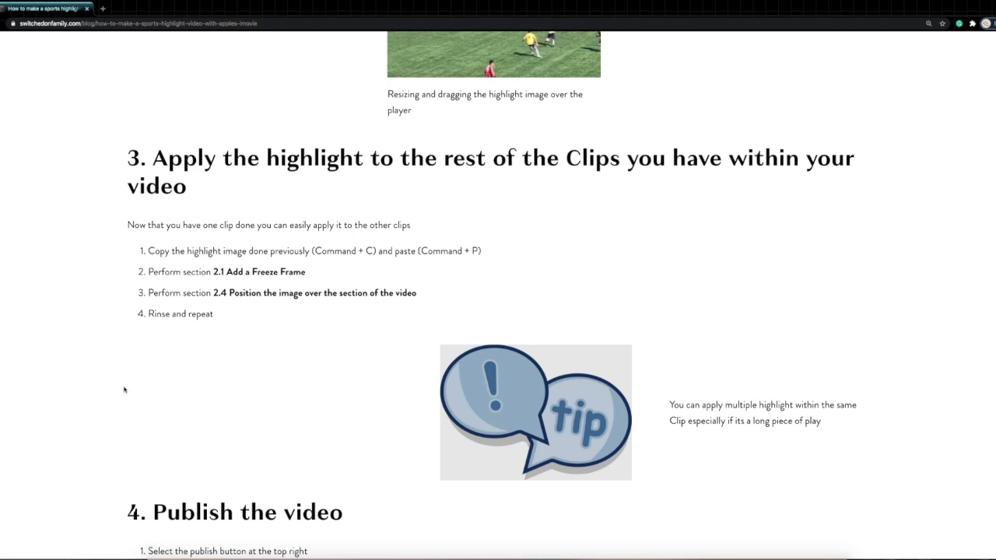
scroll(124, 390, "down", 3)
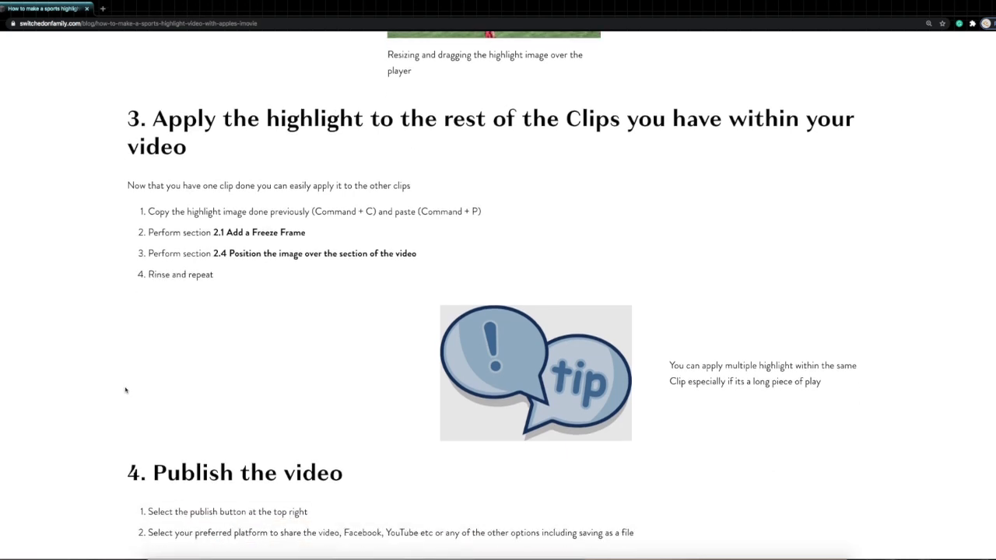
scroll(127, 391, "down", 5)
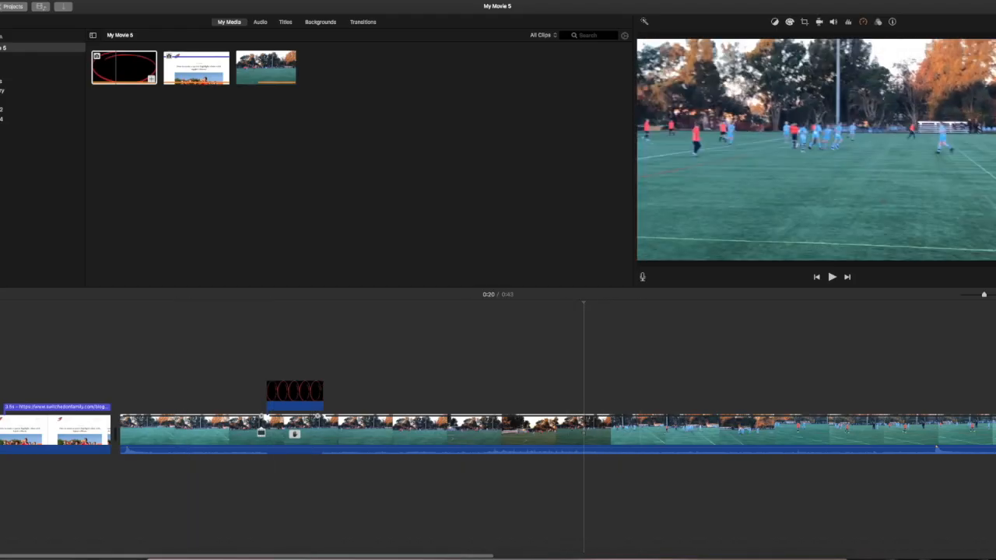
left_click(994, 7)
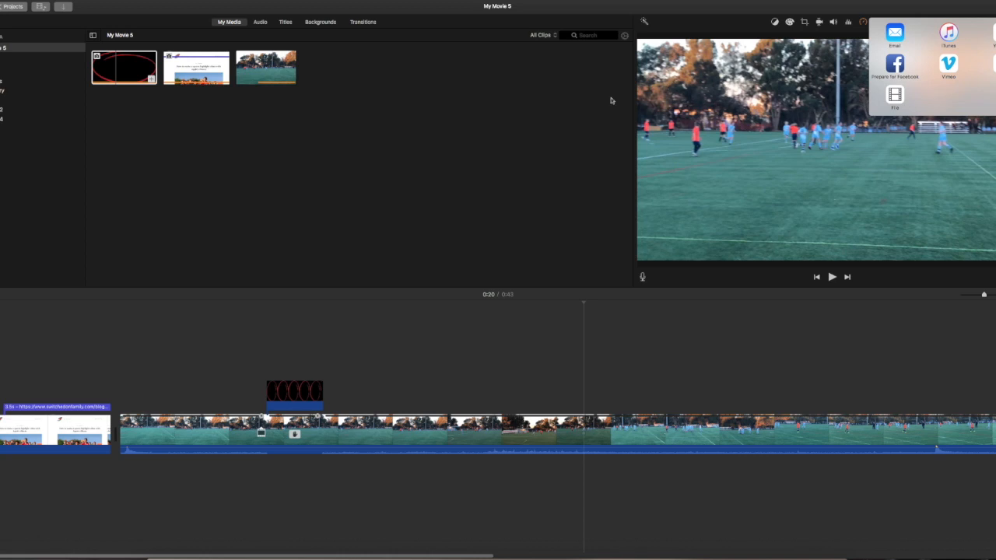
left_click(378, 198)
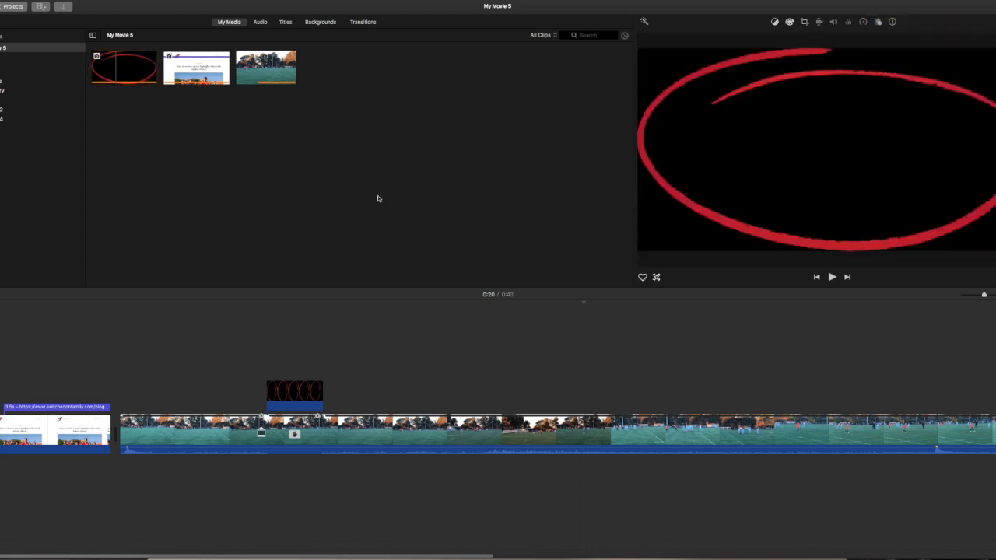